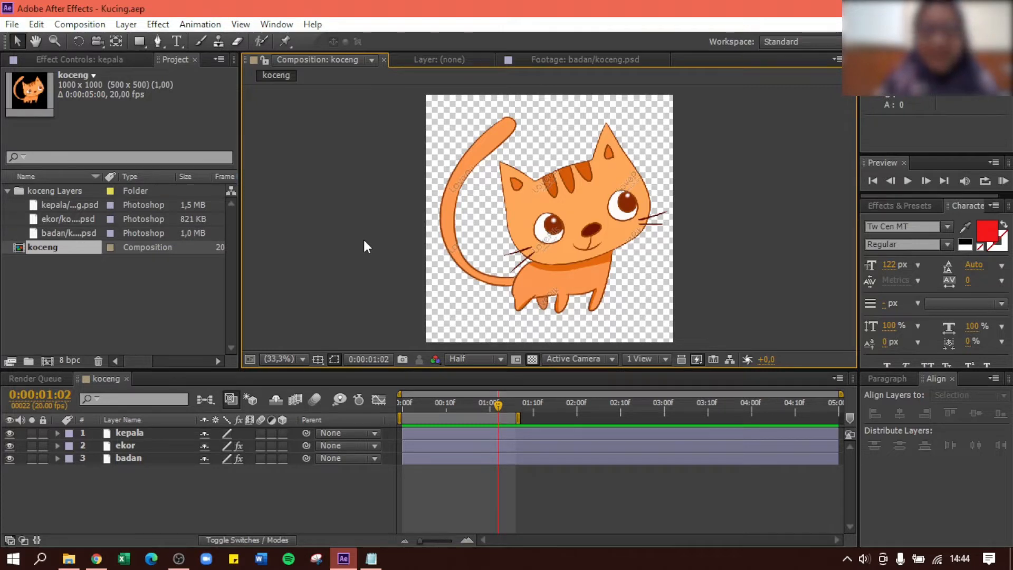
Preview the finished cat animation and create a new empty project
{"action": "key", "text": "space"}
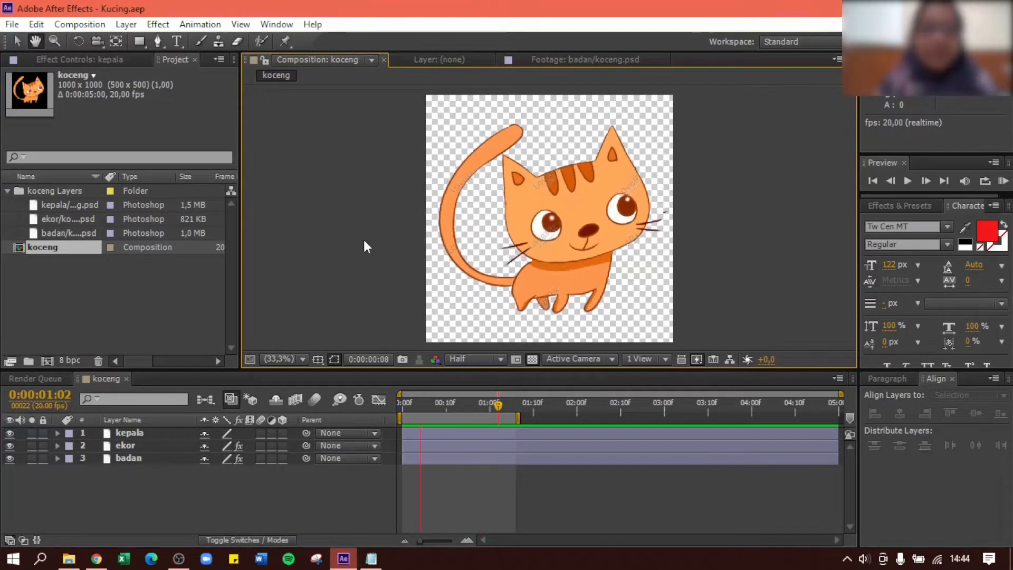
{"action": "key", "text": "space"}
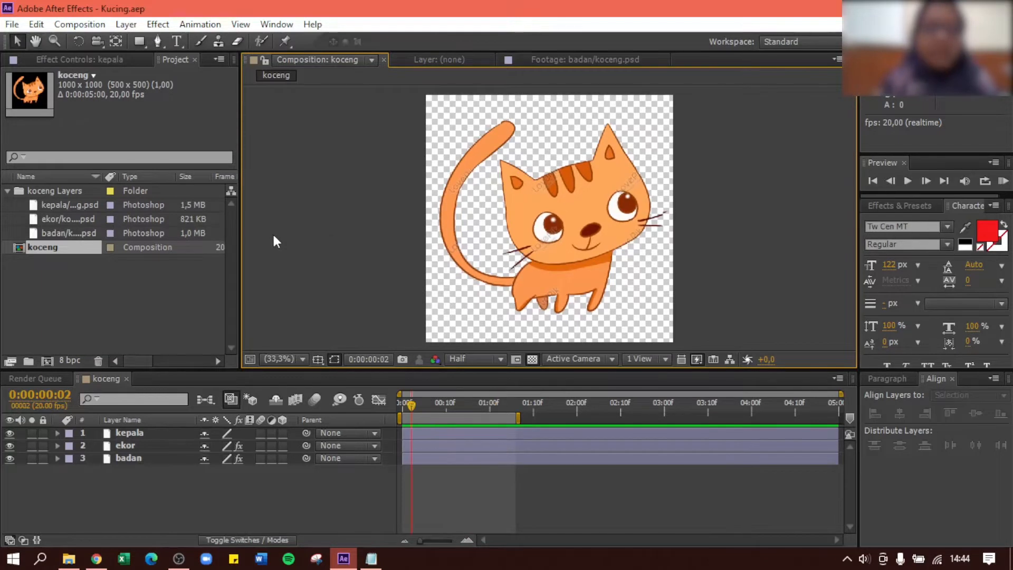
{"action": "left_click", "coordinate": [12, 24]}
{"action": "mouse_move", "coordinate": [21, 42]}
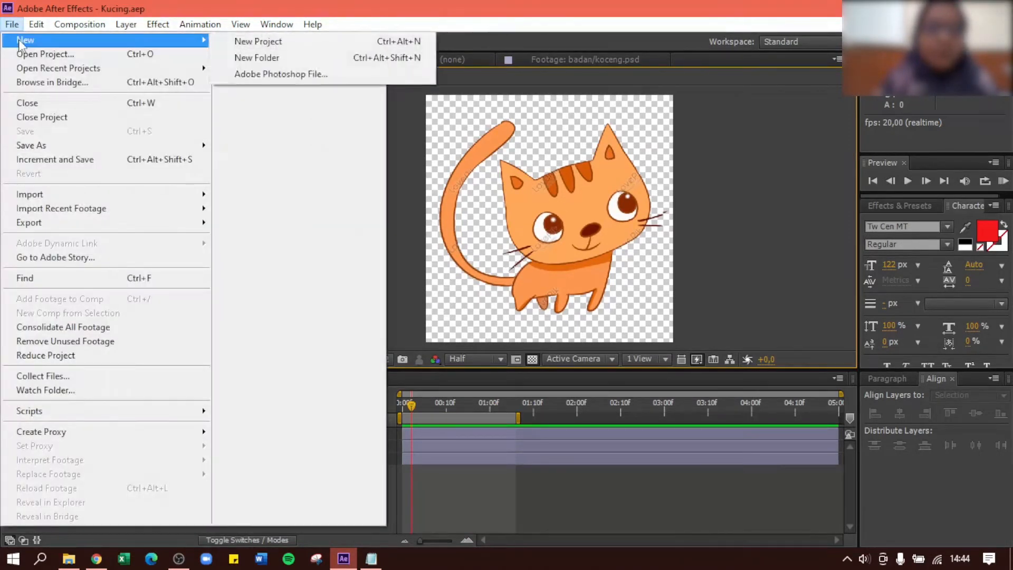
{"action": "left_click", "coordinate": [248, 44]}
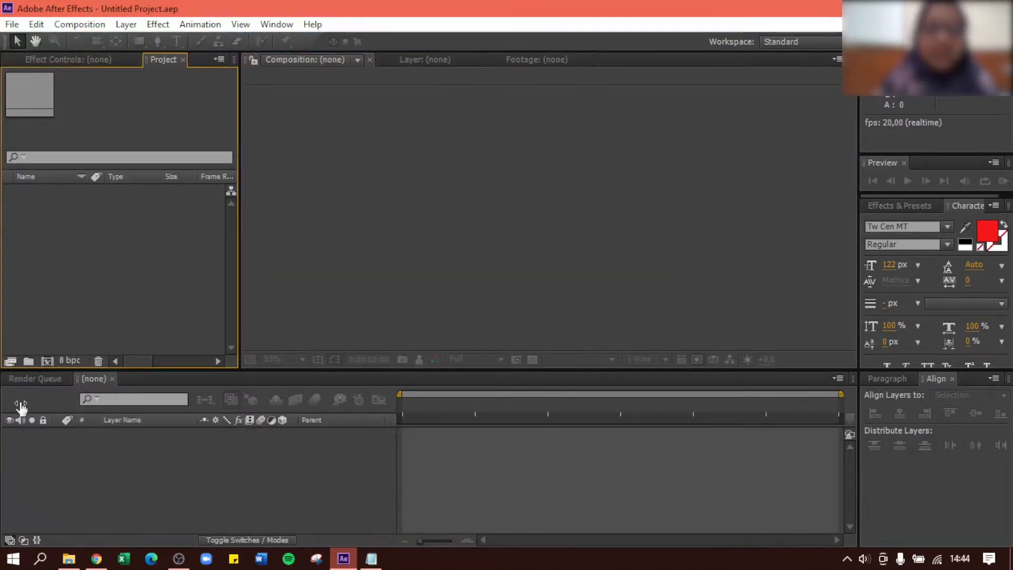
Import koceng.psd from the Animasi Kucing folder as footage with merged layers
{"action": "mouse_move", "coordinate": [72, 563]}
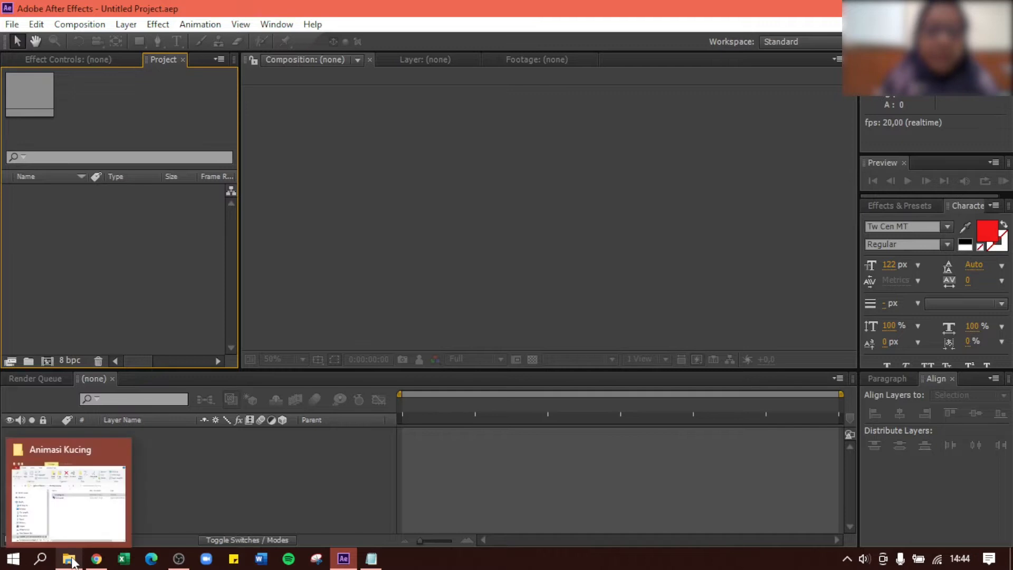
{"action": "left_click", "coordinate": [73, 562]}
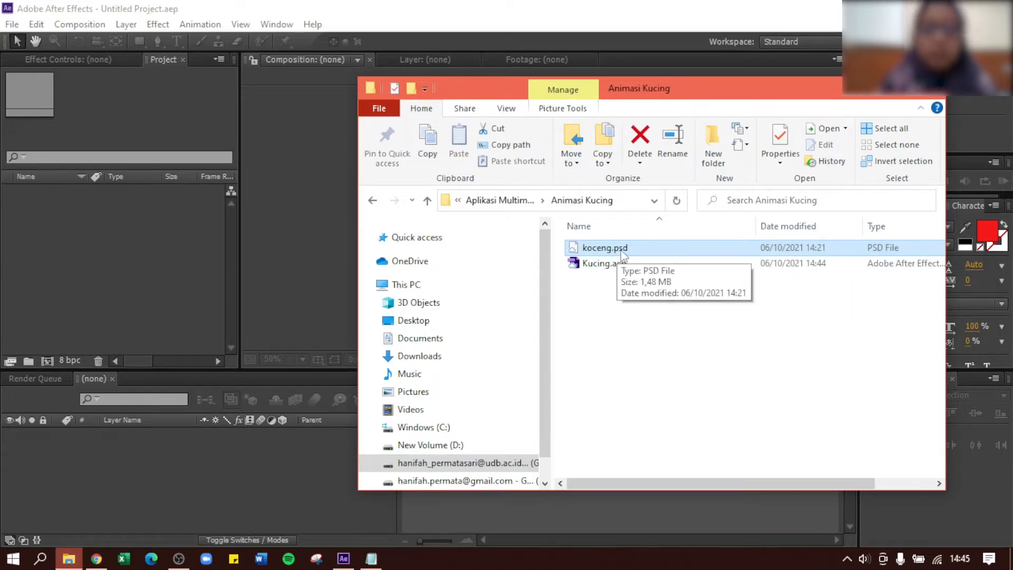
{"action": "left_click_drag", "start_coordinate": [625, 250], "coordinate": [95, 226]}
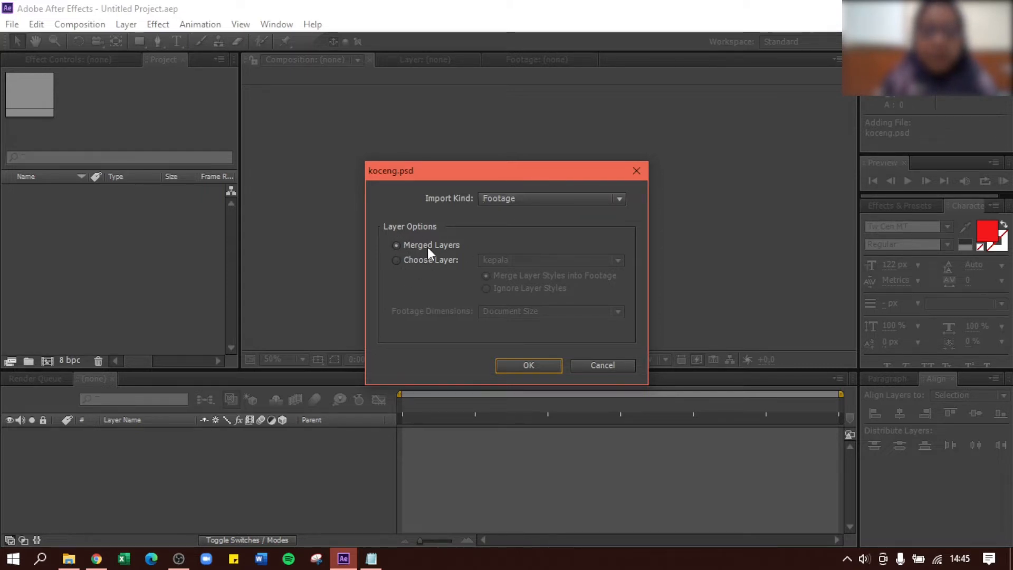
{"action": "left_click", "coordinate": [512, 363]}
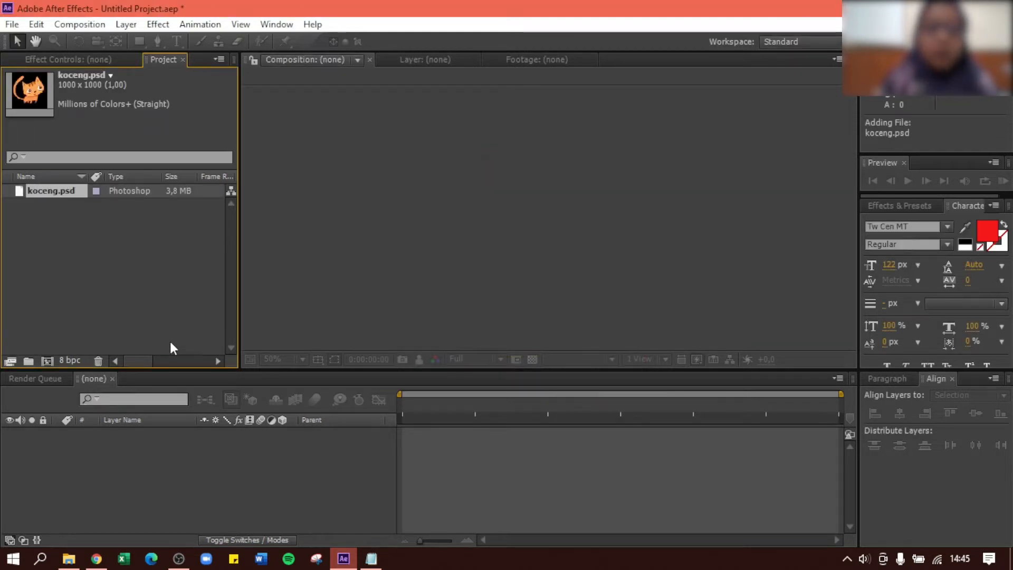
Replace the koceng.psd footage with a layered composition
{"action": "left_click", "coordinate": [74, 236]}
{"action": "left_click", "coordinate": [53, 197]}
{"action": "right_click", "coordinate": [53, 197]}
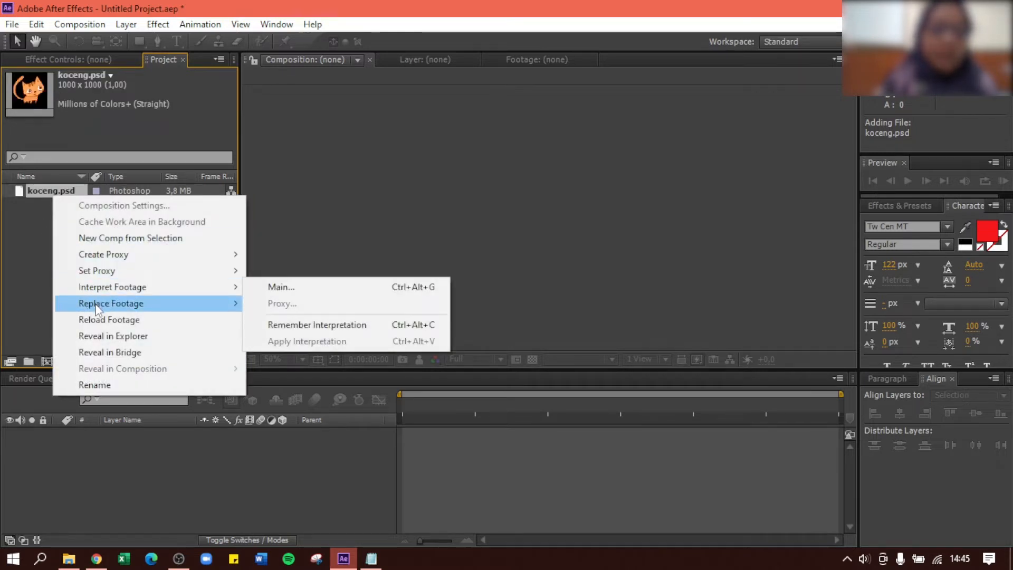
{"action": "left_click", "coordinate": [45, 189]}
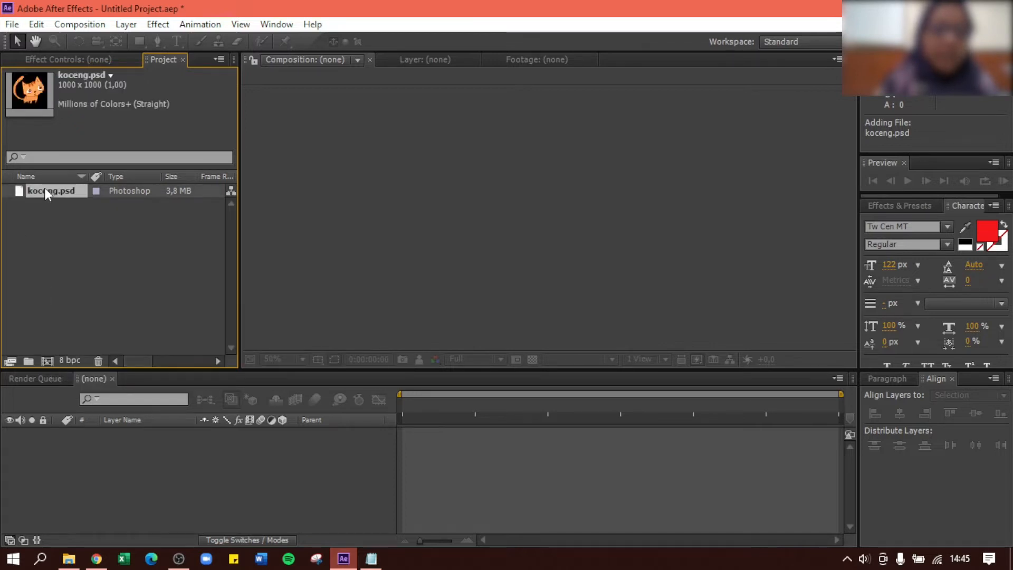
{"action": "right_click", "coordinate": [45, 191]}
{"action": "mouse_move", "coordinate": [110, 294]}
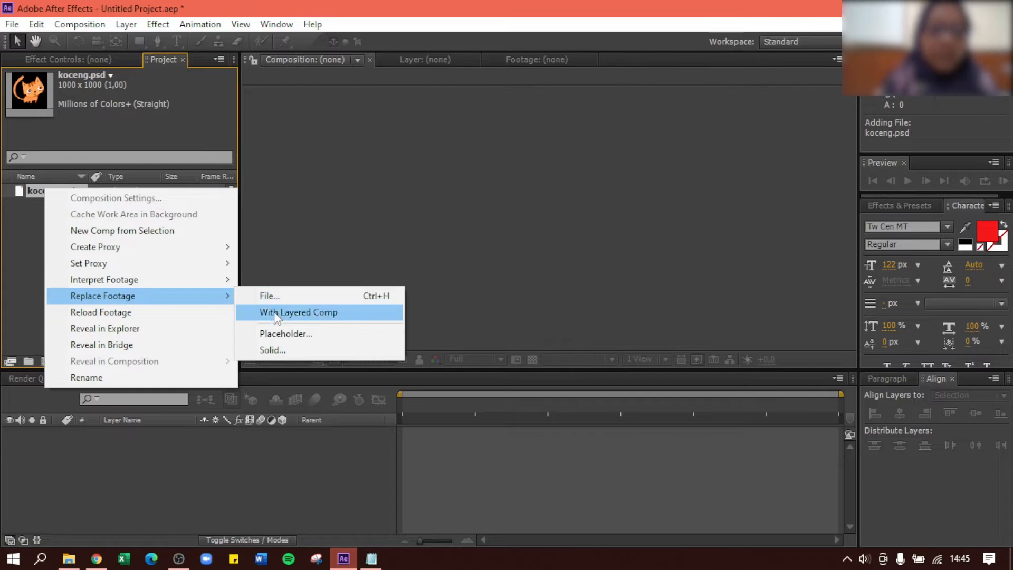
{"action": "left_click", "coordinate": [327, 316]}
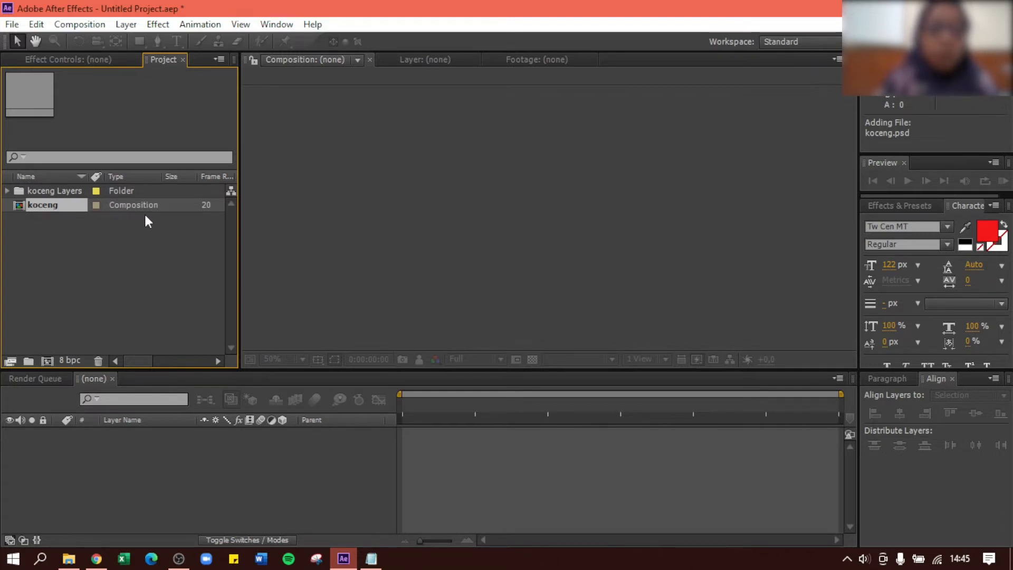
Open the koceng composition and check its badan, kepala and ekor layers one by one
{"action": "left_click", "coordinate": [85, 223]}
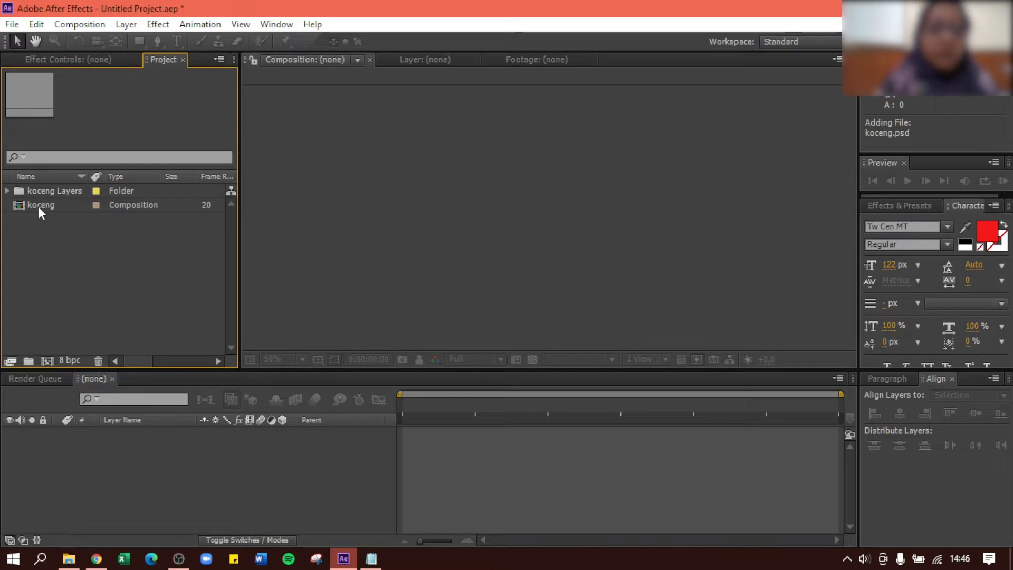
{"action": "left_click", "coordinate": [38, 207]}
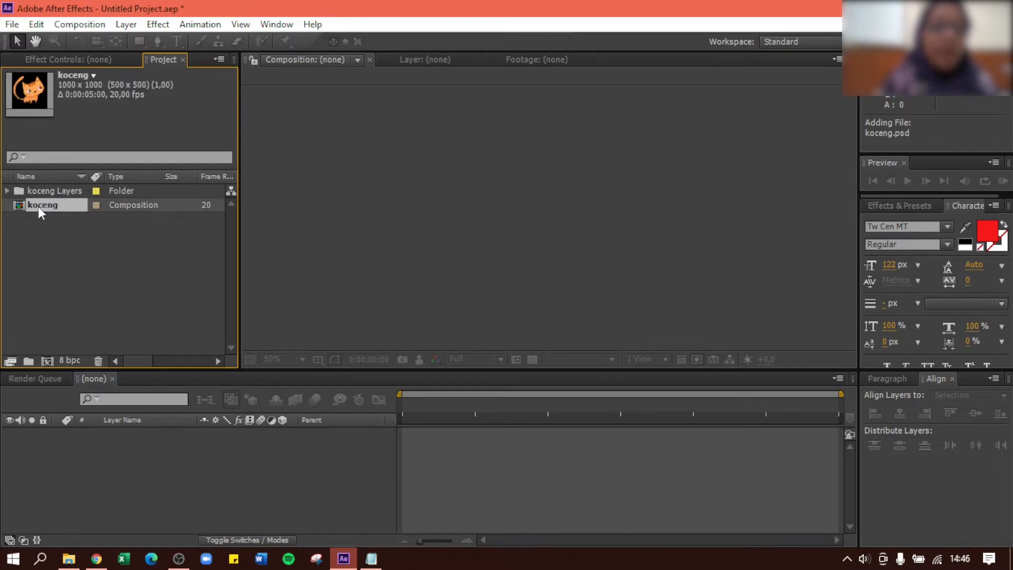
{"action": "double_click", "coordinate": [38, 207]}
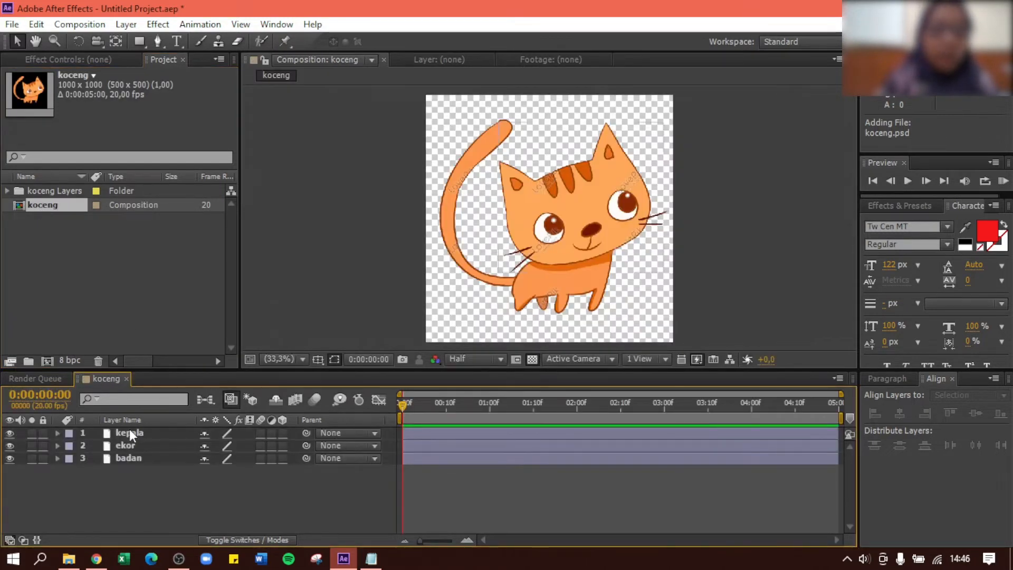
{"action": "left_click", "coordinate": [125, 459]}
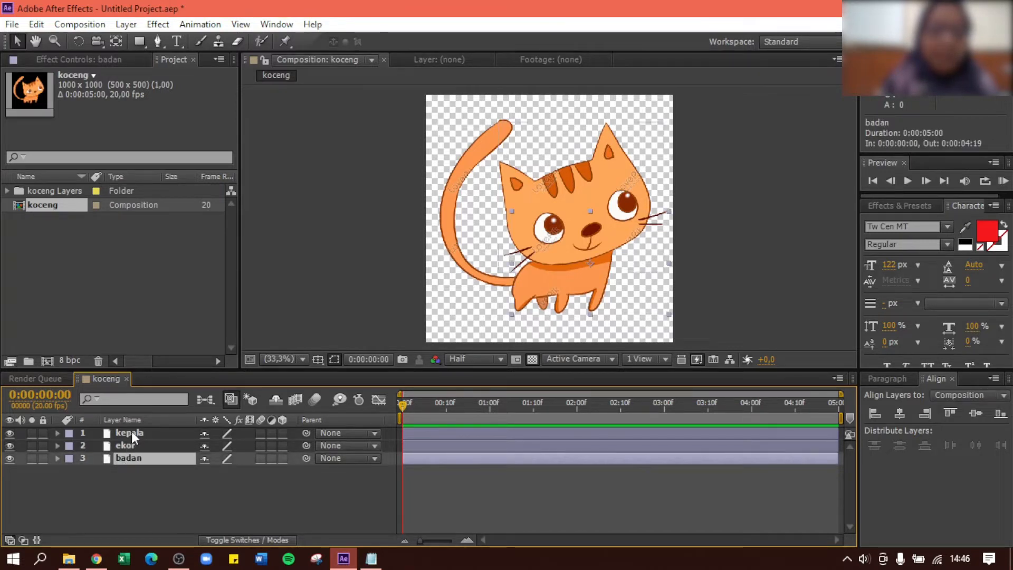
{"action": "left_click", "coordinate": [131, 432]}
{"action": "left_click", "coordinate": [128, 442]}
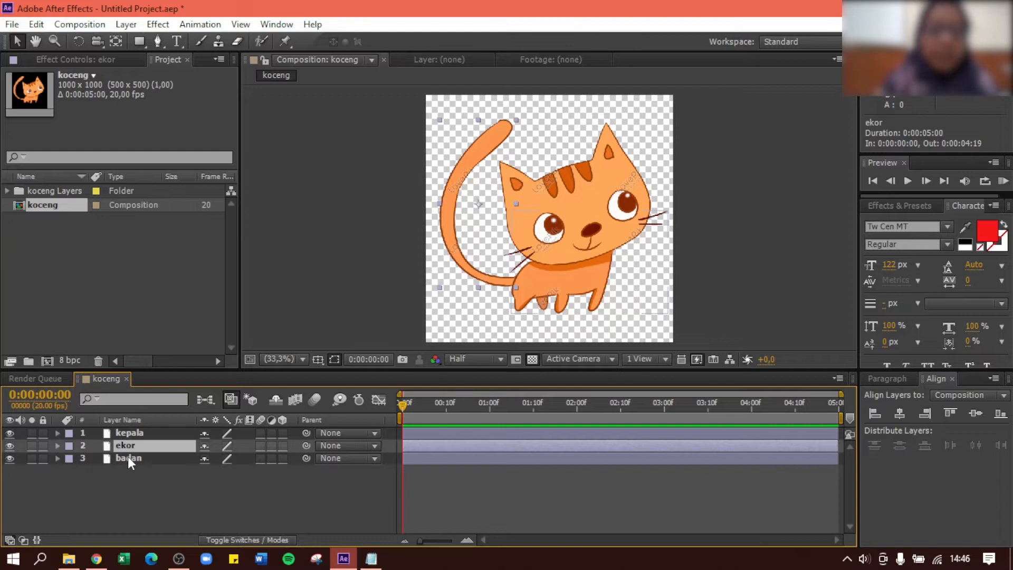
{"action": "left_click", "coordinate": [127, 457]}
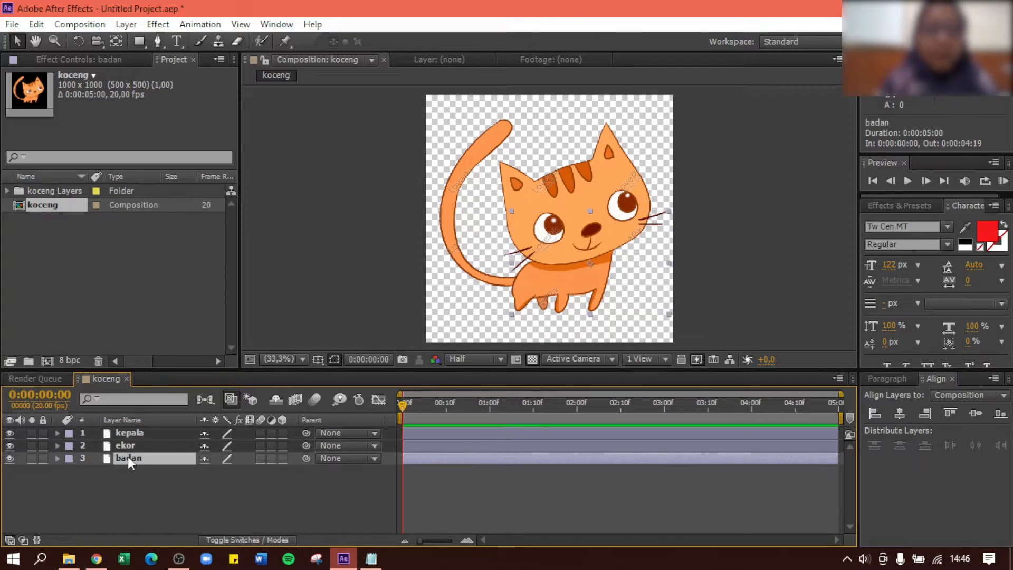
Animate the kepala layer's rotation with keyframes of 0° at 0:00:00:00 and -5° at 0:00:00:10
{"action": "left_click", "coordinate": [57, 433]}
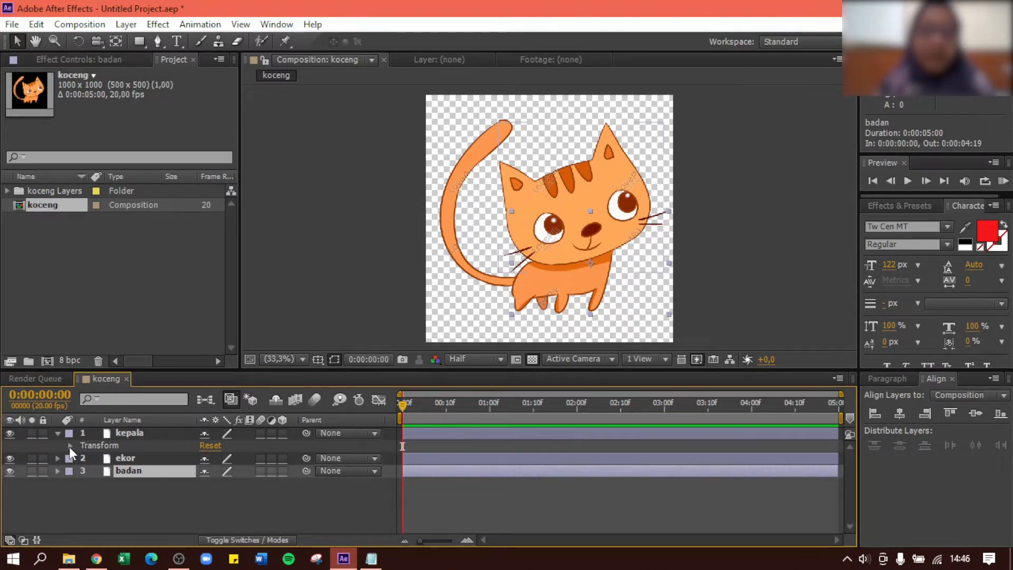
{"action": "left_click", "coordinate": [70, 446]}
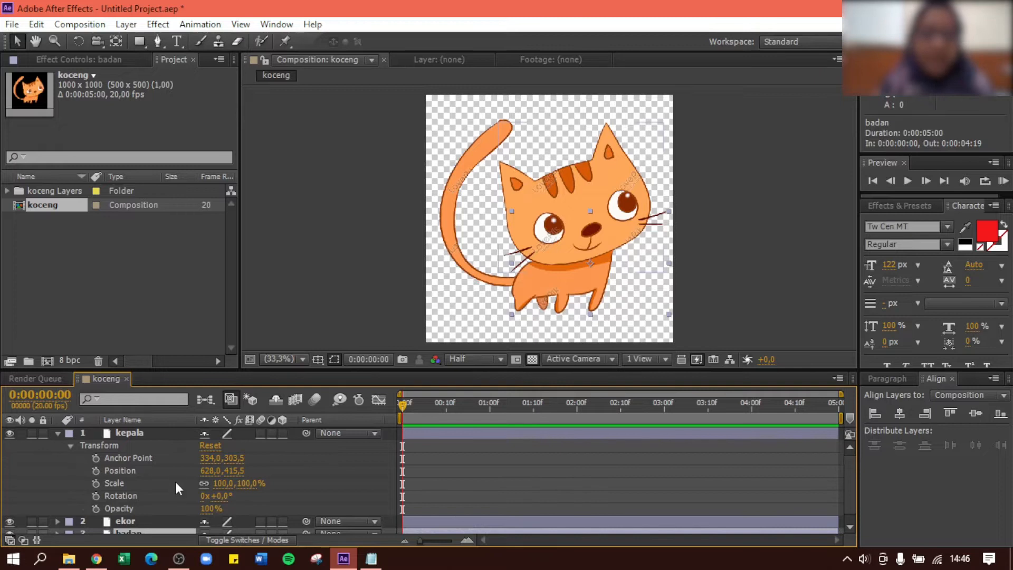
{"action": "left_click", "coordinate": [97, 495]}
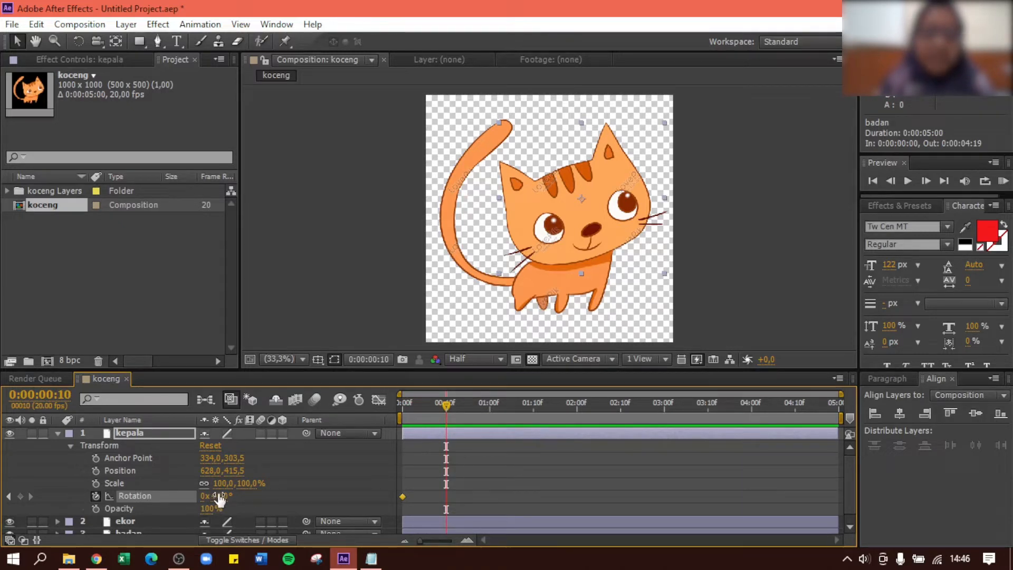
{"action": "left_click_drag", "start_coordinate": [220, 499], "coordinate": [216, 493]}
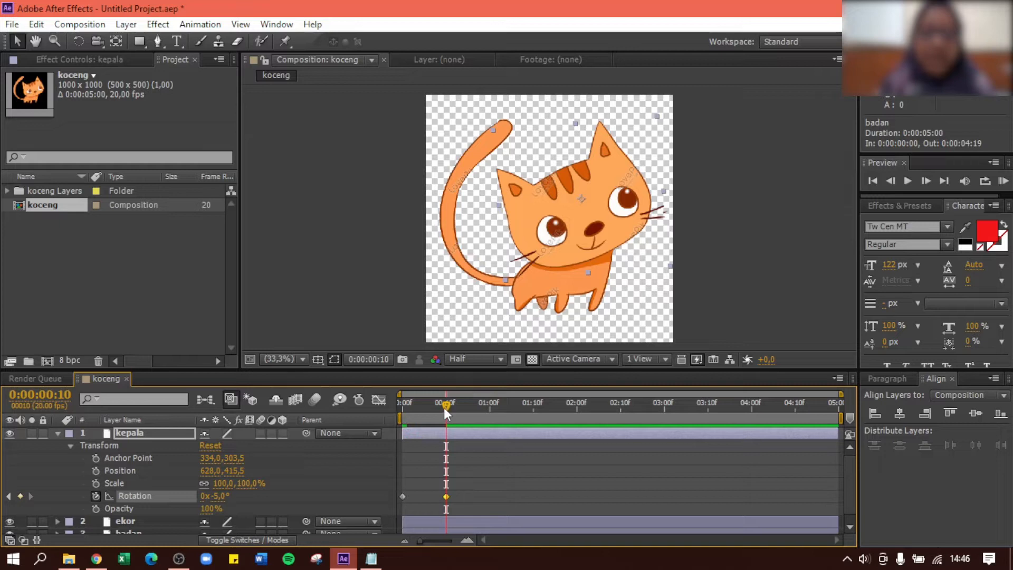
Copy the kepala layer's first rotation keyframe to 0:00:01:00
{"action": "left_click_drag", "start_coordinate": [458, 407], "coordinate": [490, 408]}
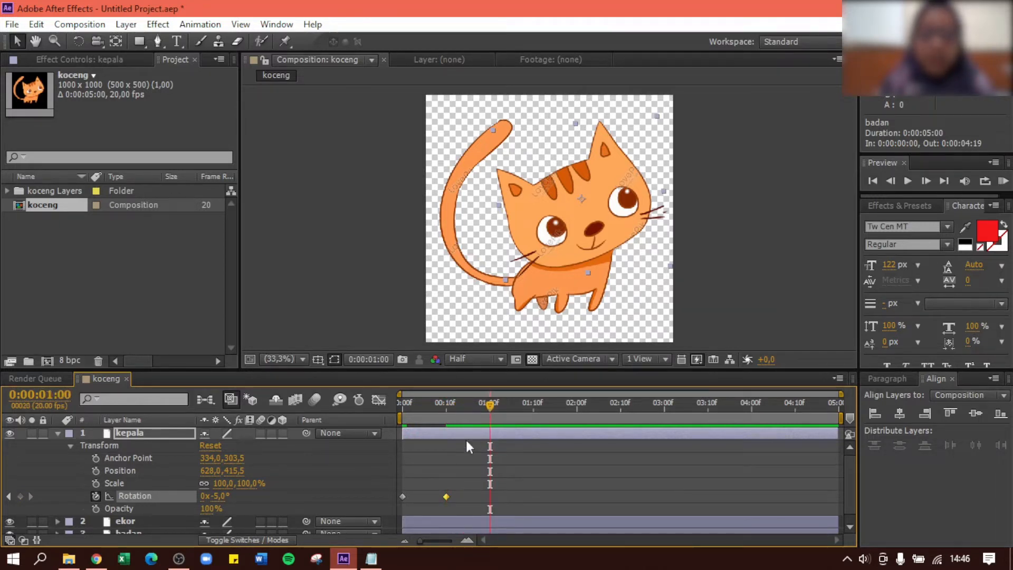
{"action": "left_click", "coordinate": [403, 497]}
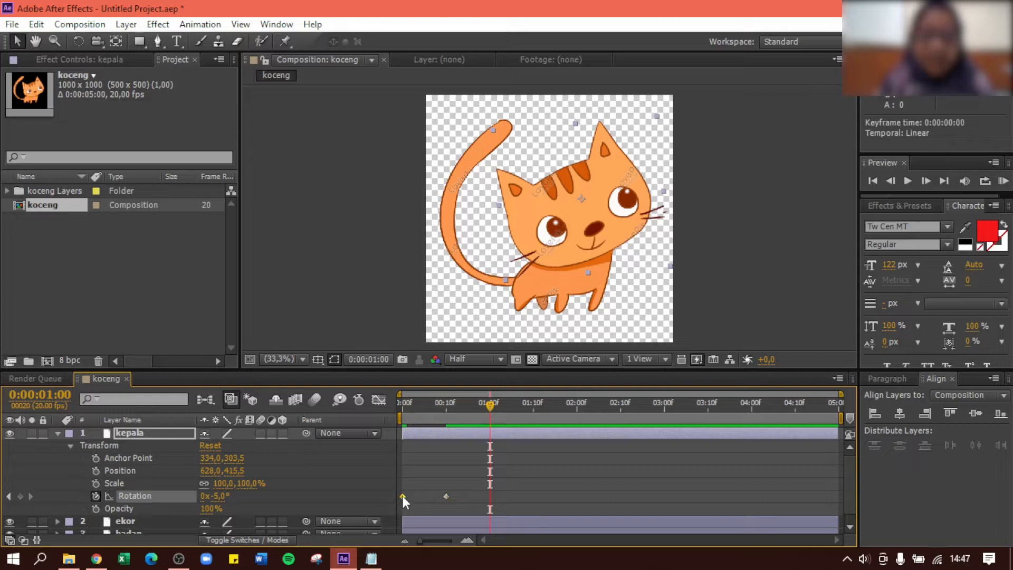
{"action": "mouse_move", "coordinate": [403, 496]}
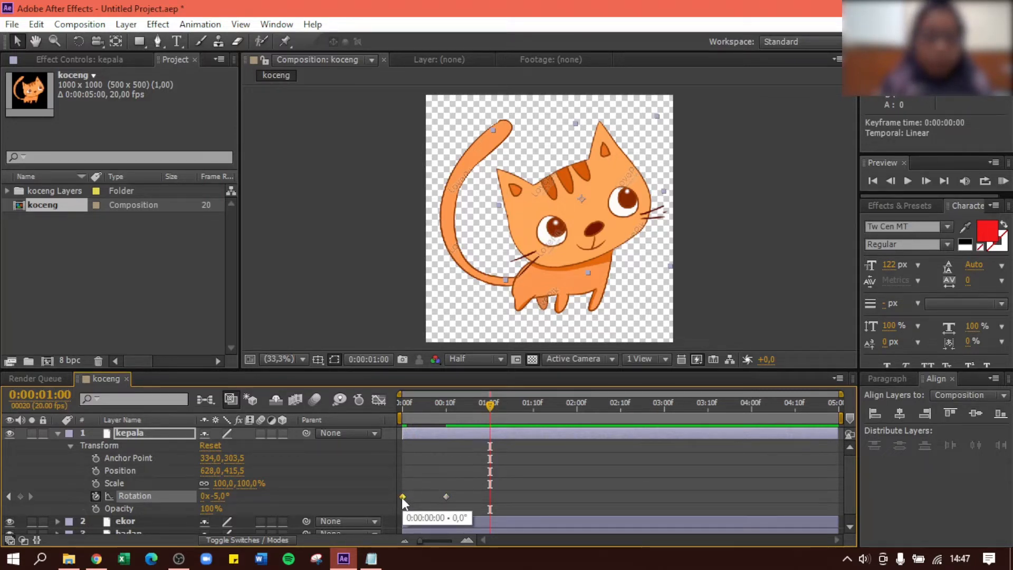
{"action": "key", "text": "ctrl+c"}
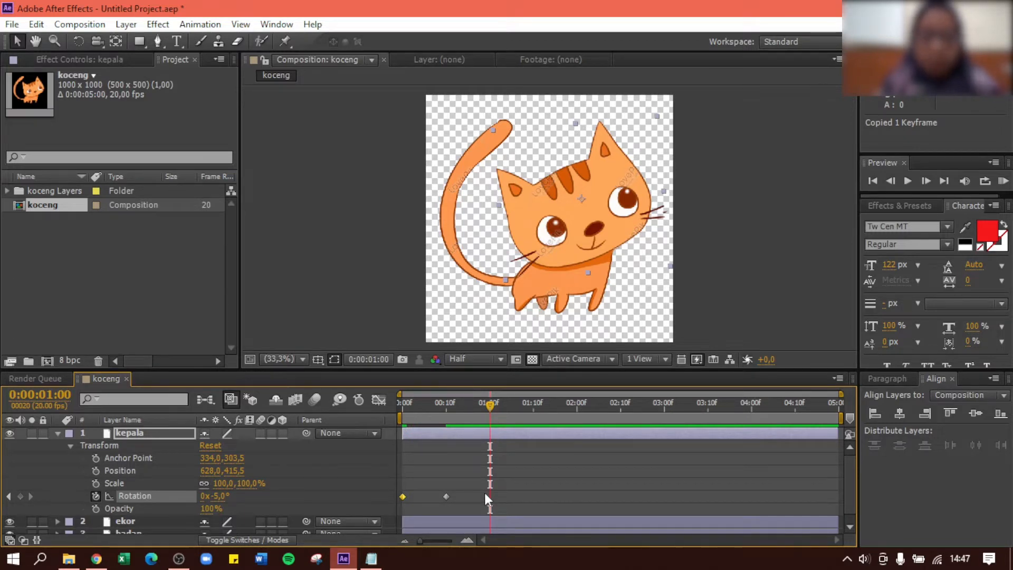
{"action": "key", "text": "ctrl+v"}
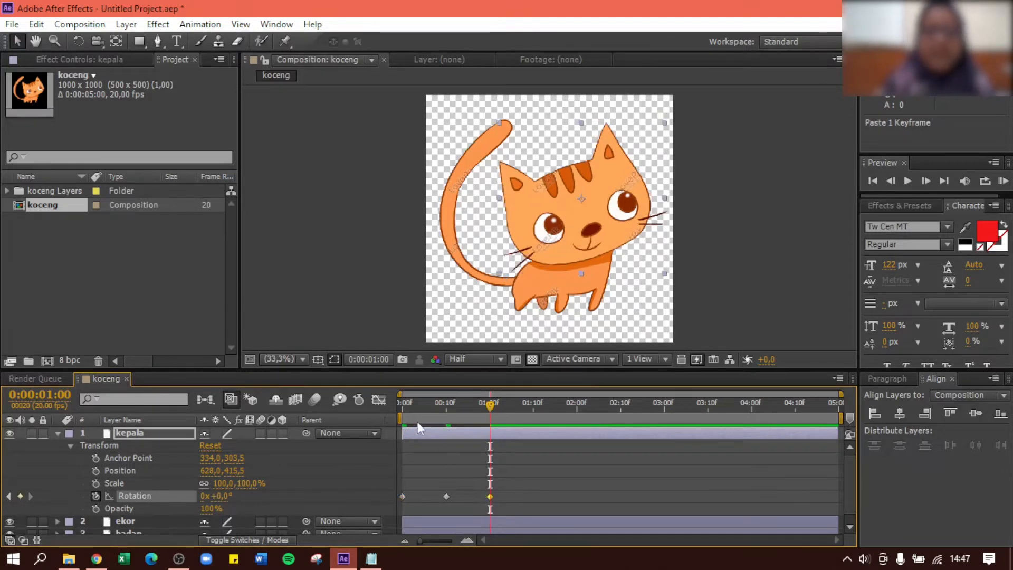
Shorten the work area to end just past the 1-second mark and preview the head rotation from the start
{"action": "left_click", "coordinate": [401, 407]}
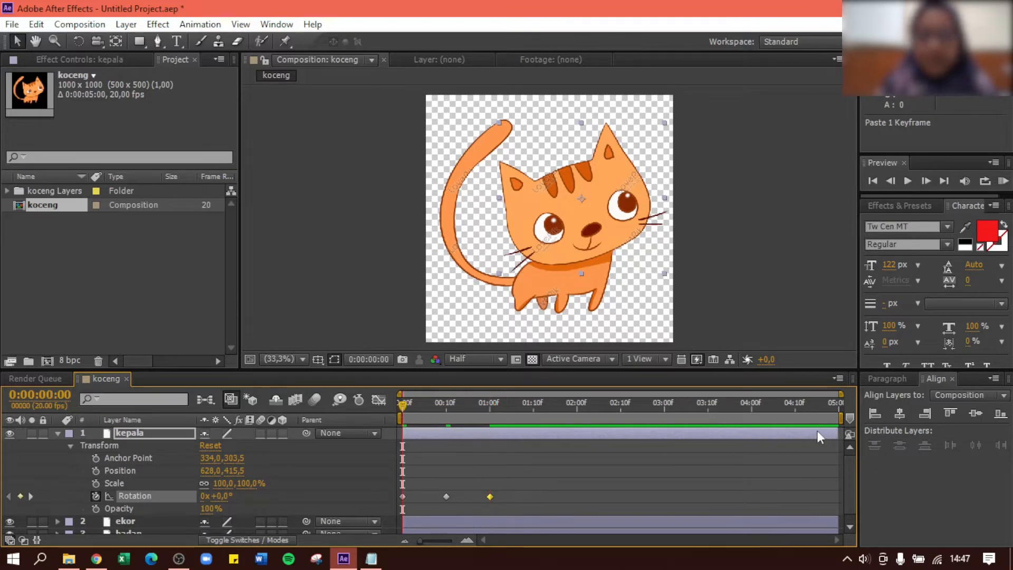
{"action": "left_click_drag", "start_coordinate": [840, 418], "coordinate": [506, 417]}
{"action": "key", "text": "space"}
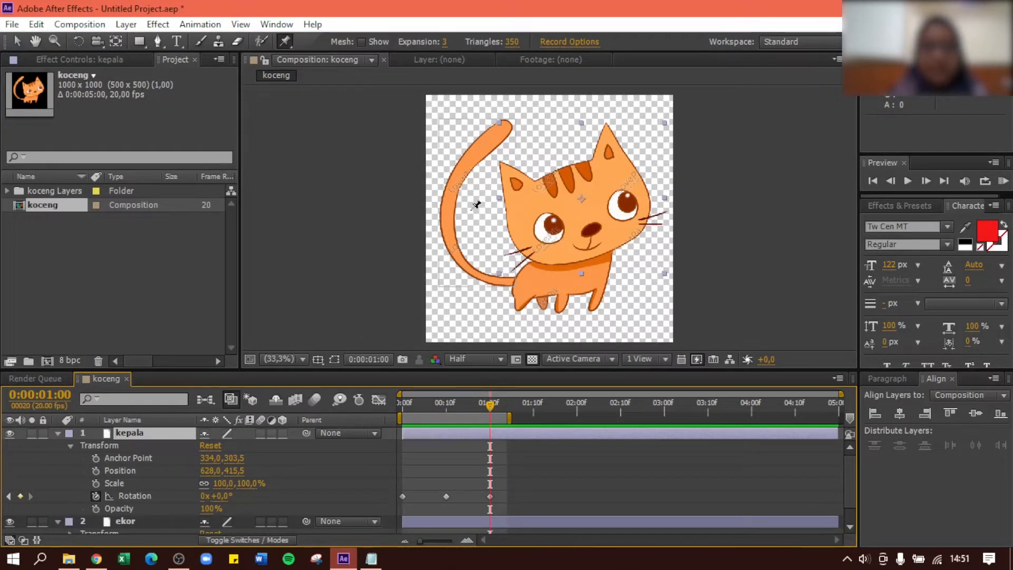
Add three puppet pins to the ekor layer at 0:00:00:00, at the tail's base, middle and tip
{"action": "left_click", "coordinate": [56, 432]}
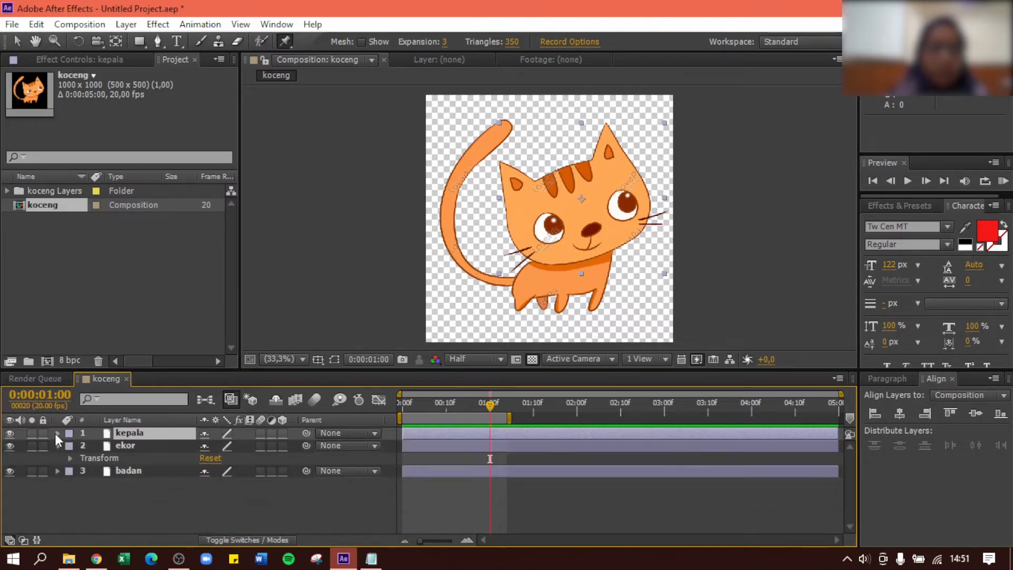
{"action": "left_click", "coordinate": [124, 446]}
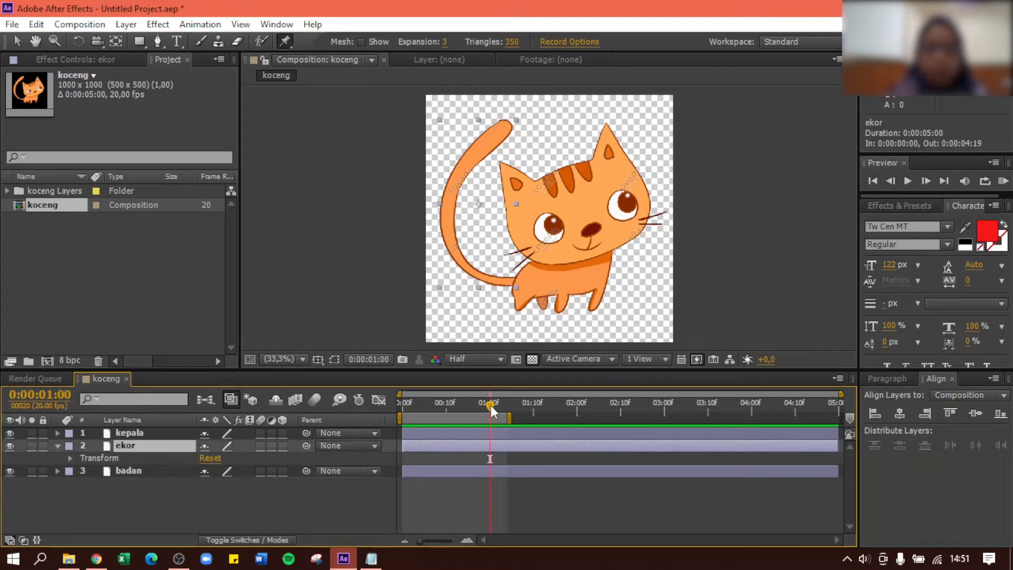
{"action": "left_click_drag", "start_coordinate": [490, 410], "coordinate": [402, 410]}
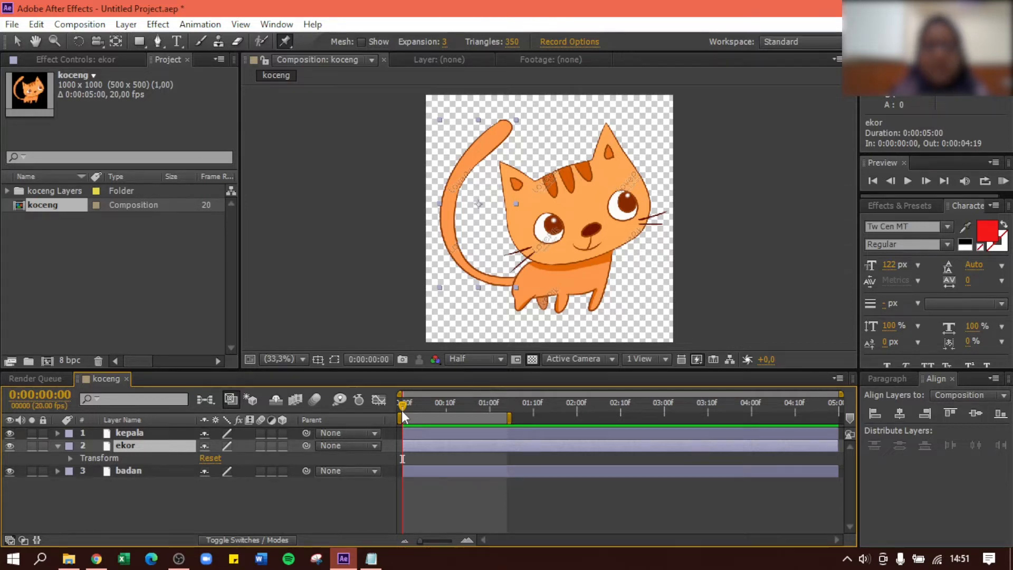
{"action": "key", "text": "v"}
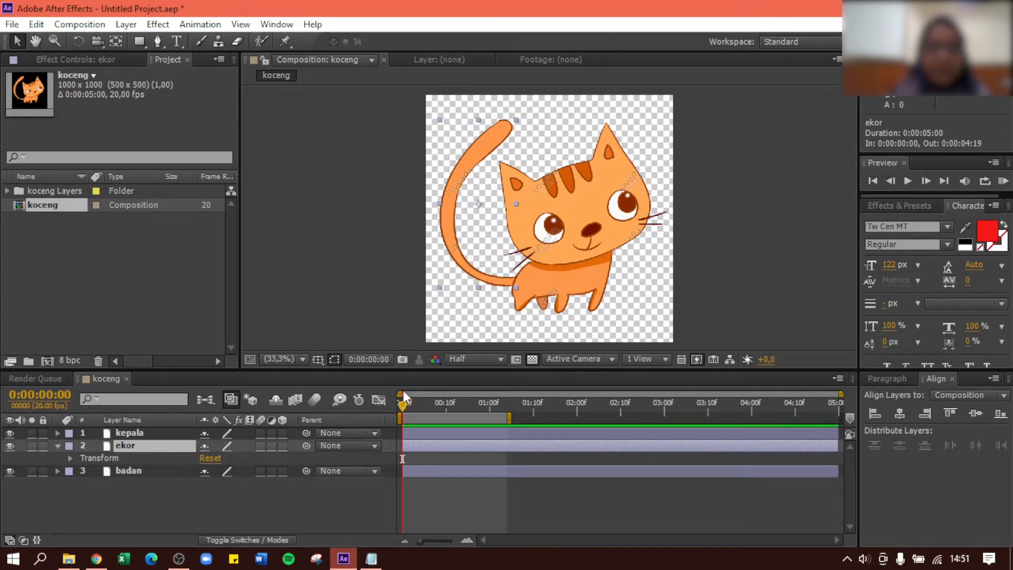
{"action": "left_click", "coordinate": [150, 449]}
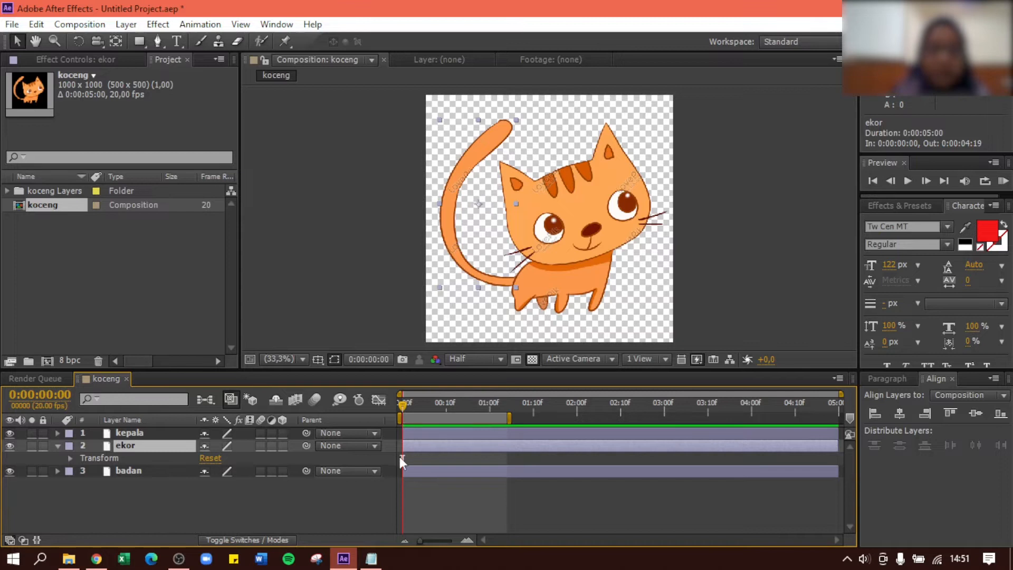
{"action": "left_click", "coordinate": [283, 41]}
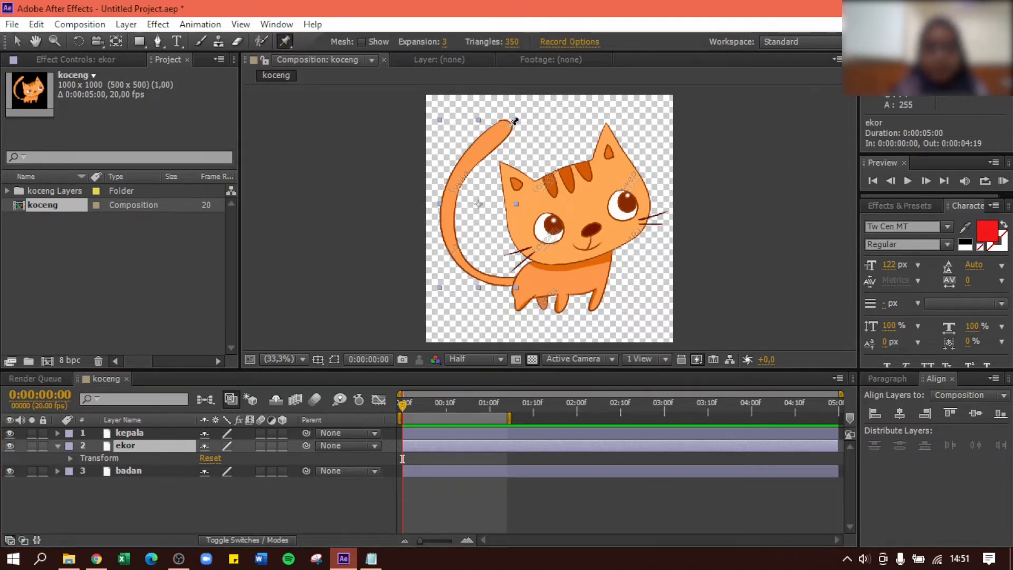
{"action": "left_click", "coordinate": [510, 281]}
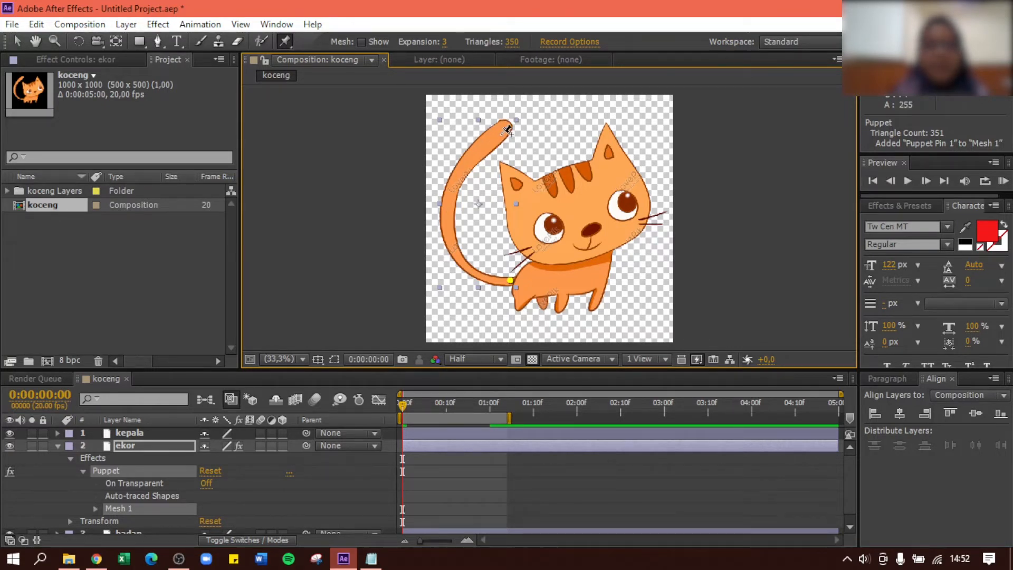
{"action": "left_click", "coordinate": [449, 206]}
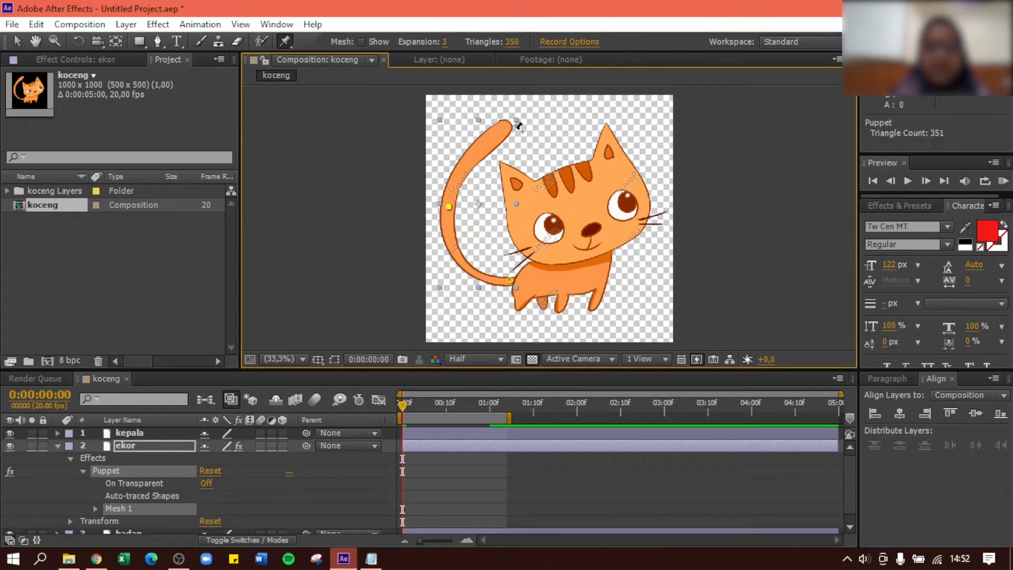
{"action": "left_click", "coordinate": [504, 127]}
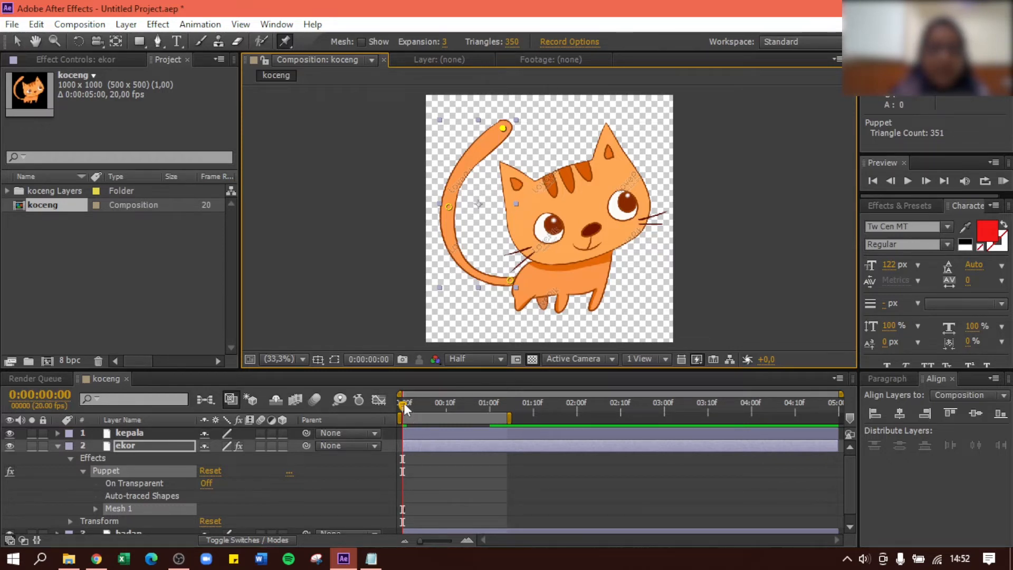
Animate the tail-tip pin by moving it up and away from the head at 0:00:00:10, and back to its starting position at 0:00:01:00
{"action": "left_click_drag", "start_coordinate": [406, 403], "coordinate": [447, 405]}
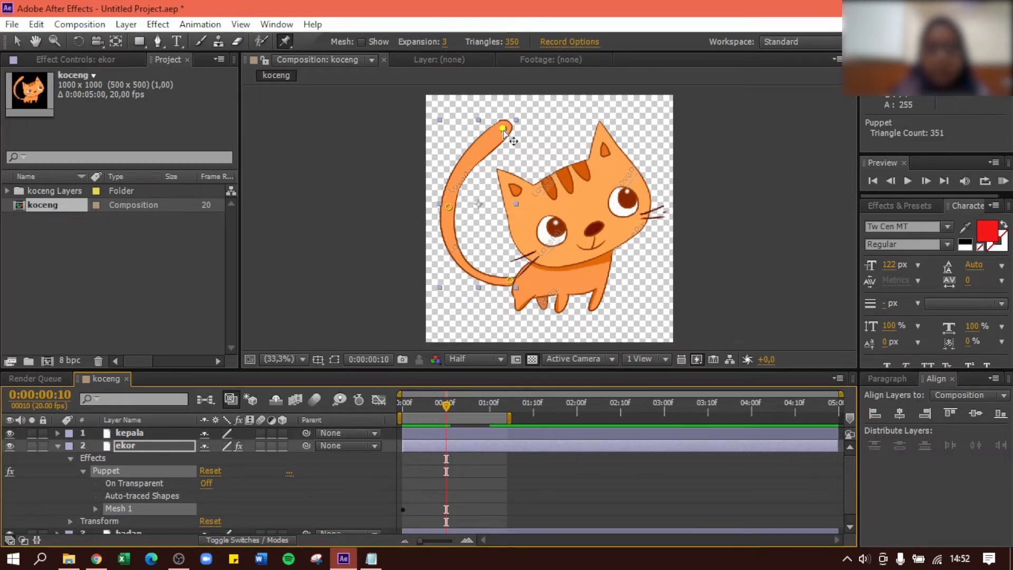
{"action": "left_click", "coordinate": [503, 130]}
{"action": "left_click_drag", "start_coordinate": [502, 132], "coordinate": [482, 118]}
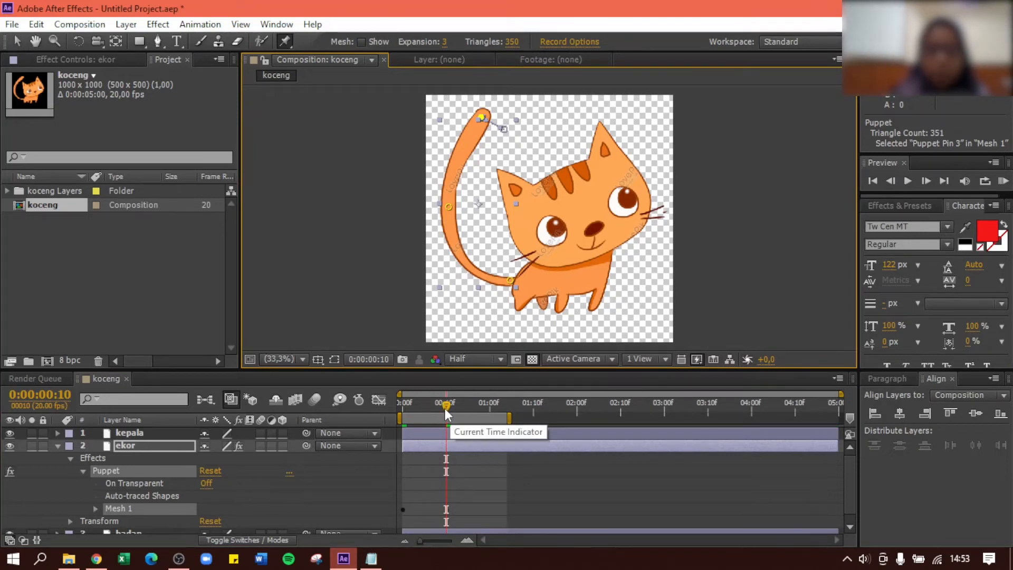
{"action": "left_click_drag", "start_coordinate": [445, 409], "coordinate": [490, 416]}
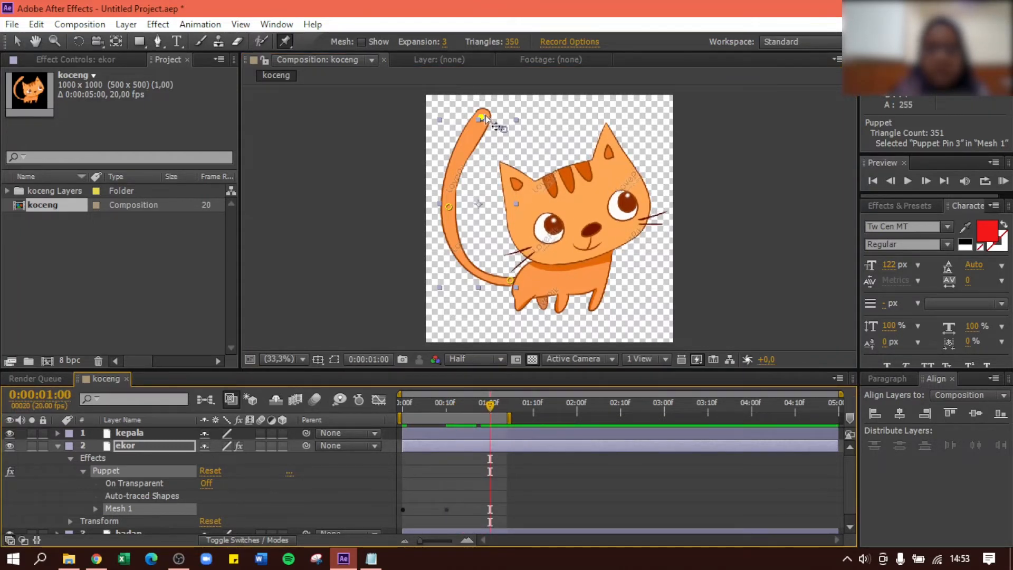
{"action": "left_click_drag", "start_coordinate": [481, 119], "coordinate": [503, 129]}
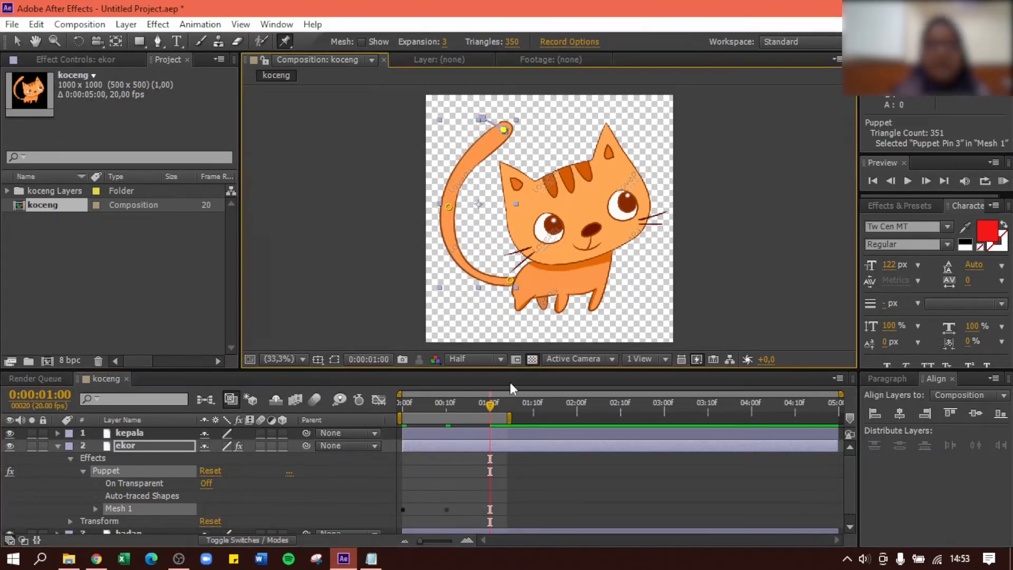
Preview the combined head and tail animation from 0:00:00:00
{"action": "left_click", "coordinate": [401, 404]}
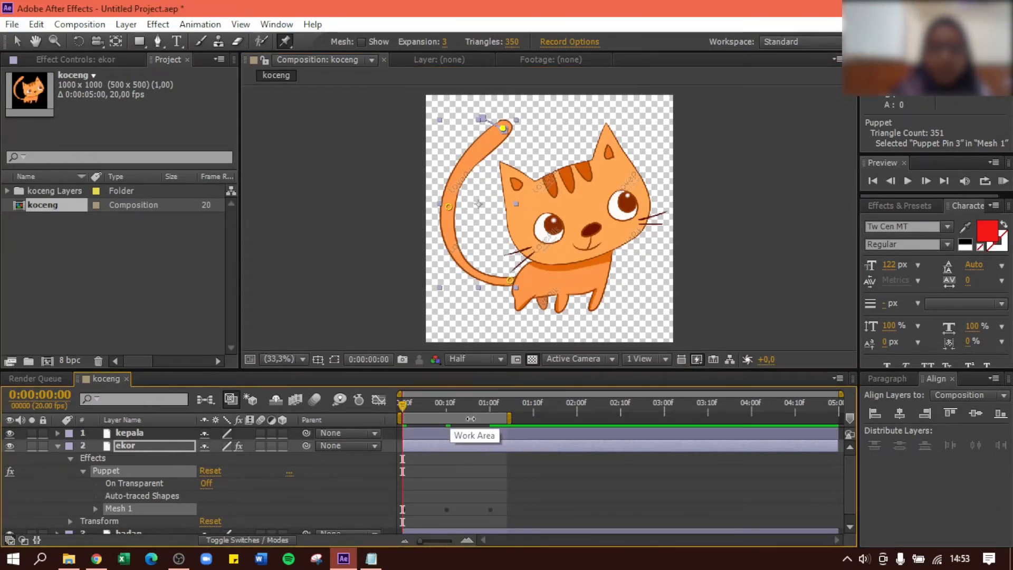
{"action": "key", "text": "space"}
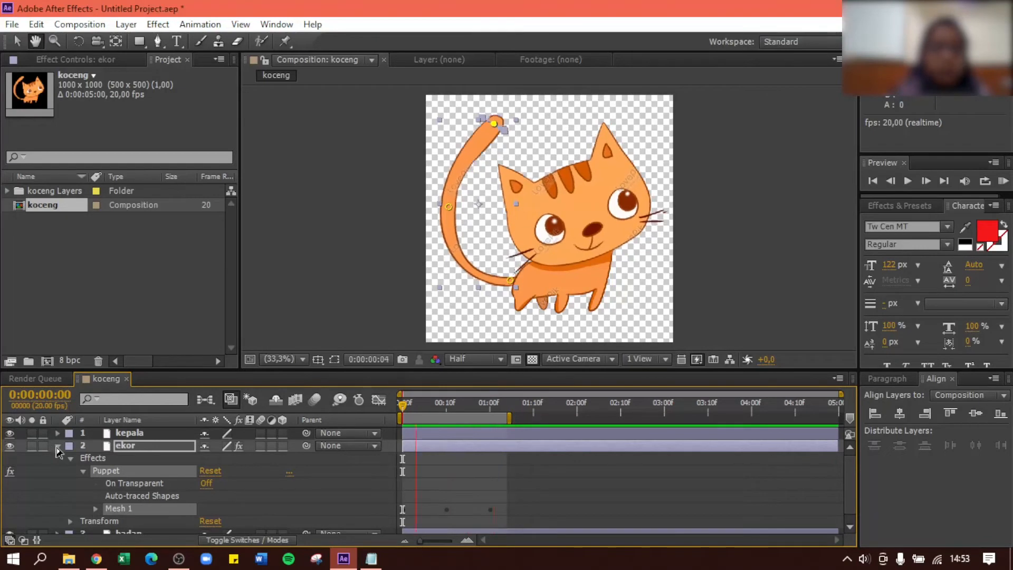
{"action": "key", "text": "space"}
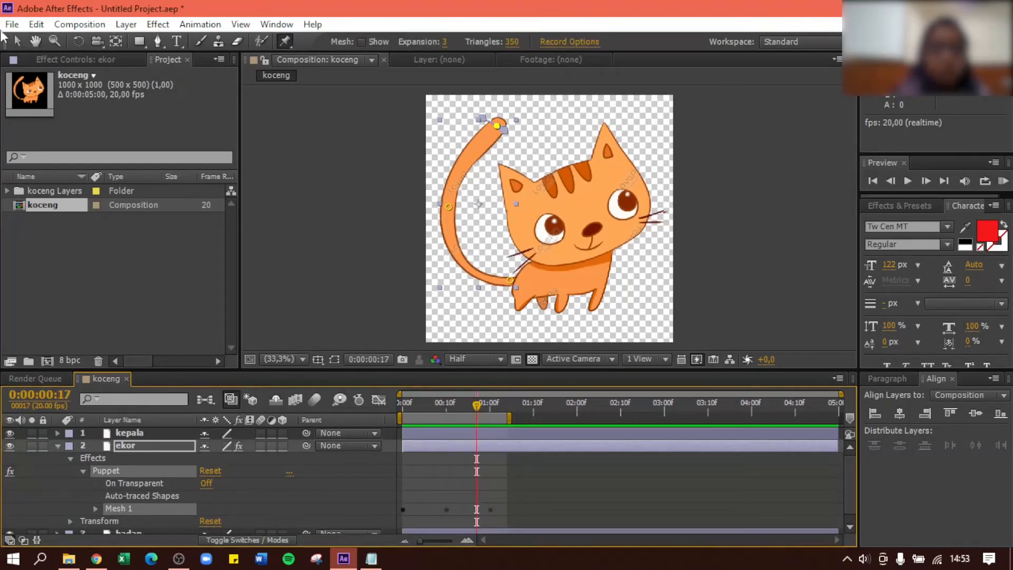
Add four puppet pins to the badan layer at 0:00:00:00, on the chest, both sides of the front leg's top and the front paw
{"action": "key", "text": "v"}
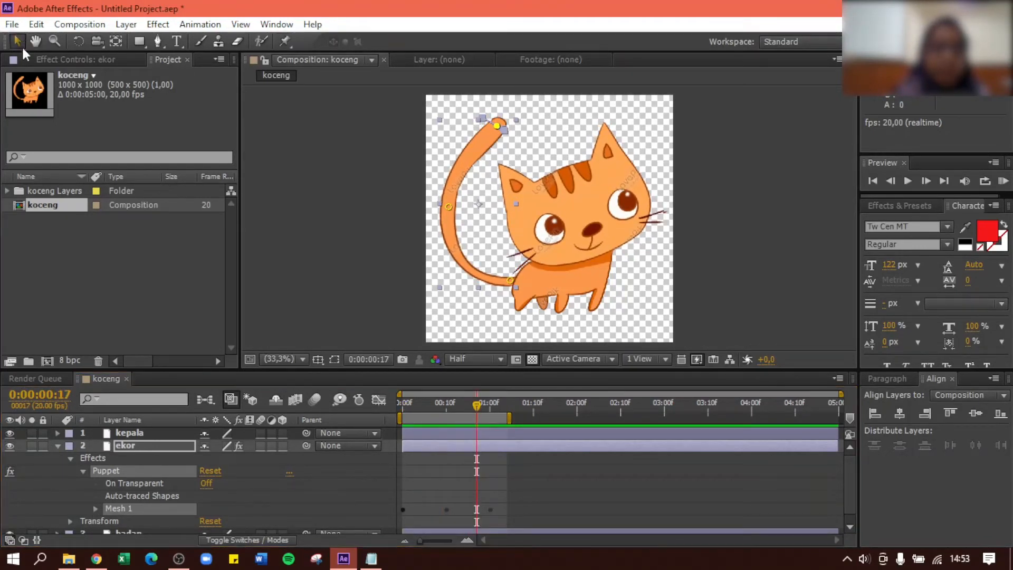
{"action": "left_click", "coordinate": [58, 445]}
{"action": "left_click", "coordinate": [58, 459]}
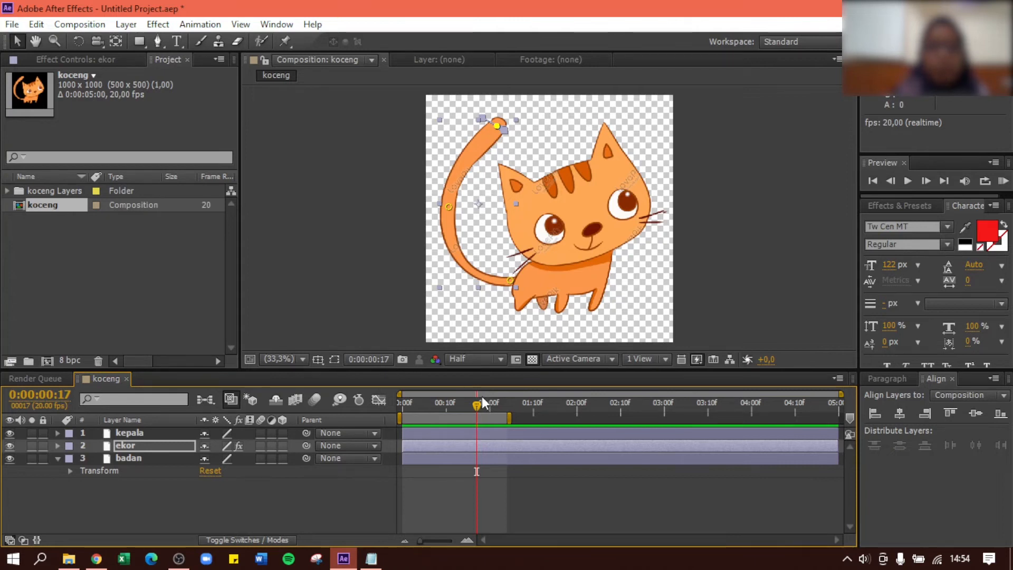
{"action": "left_click", "coordinate": [126, 460]}
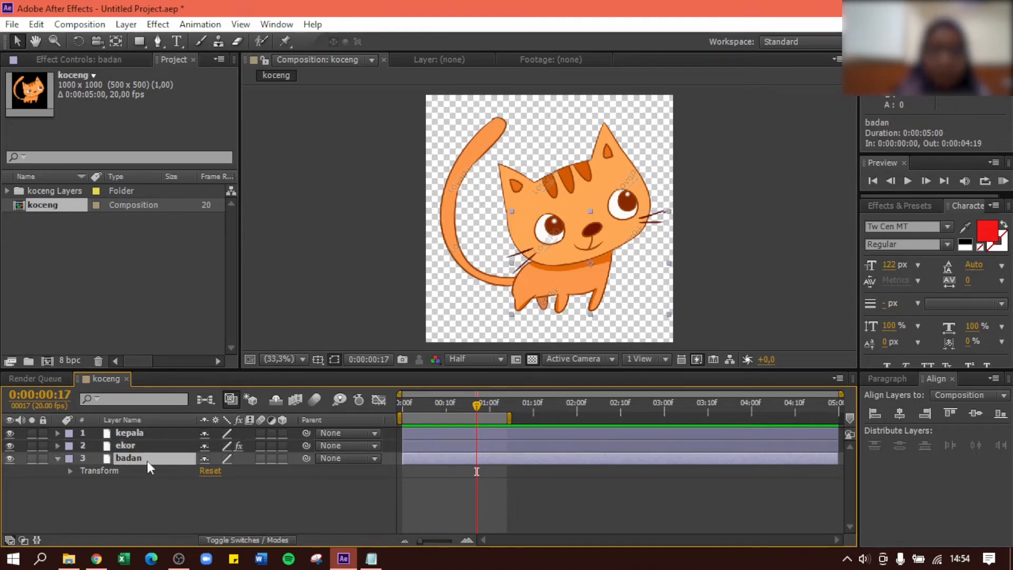
{"action": "left_click_drag", "start_coordinate": [477, 404], "coordinate": [403, 403]}
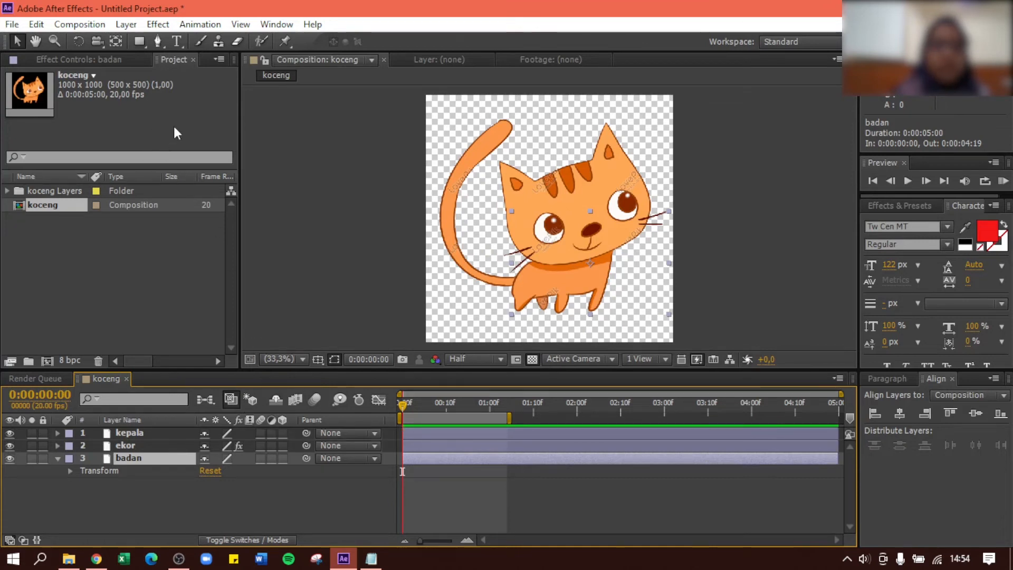
{"action": "left_click", "coordinate": [284, 42]}
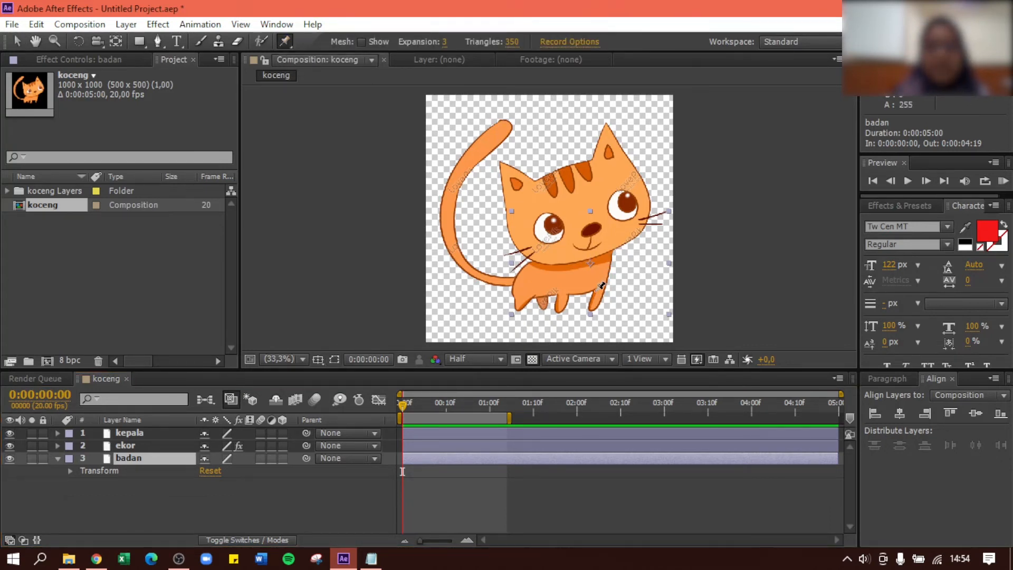
{"action": "left_click", "coordinate": [611, 252]}
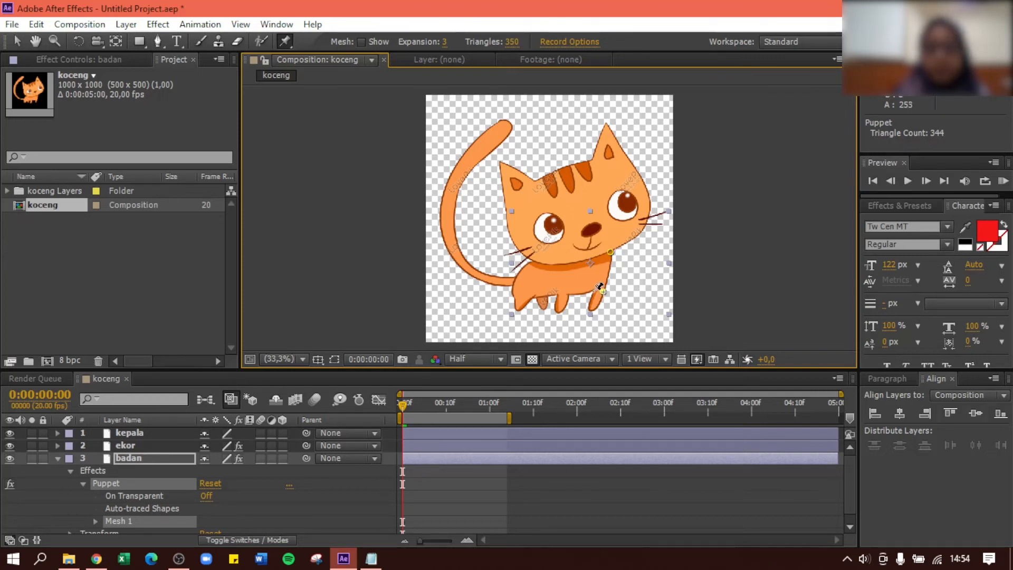
{"action": "left_click", "coordinate": [603, 292]}
{"action": "left_click", "coordinate": [593, 292]}
{"action": "left_click", "coordinate": [588, 309]}
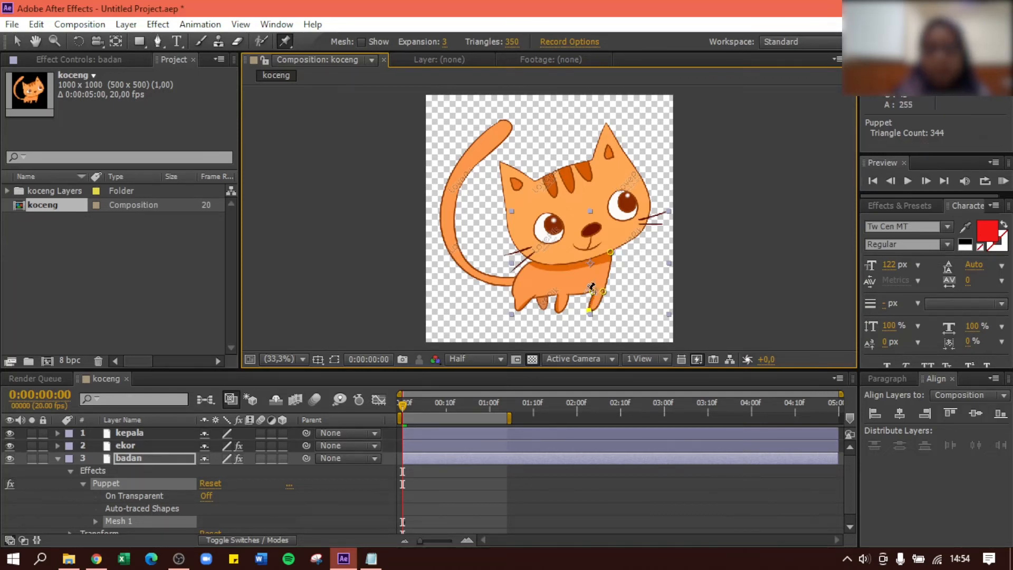
Add three more badan puppet pins on the hind leg's inner top, the hind paw and the upper back
{"action": "left_click", "coordinate": [532, 298]}
{"action": "left_click", "coordinate": [518, 310]}
{"action": "left_click", "coordinate": [532, 262]}
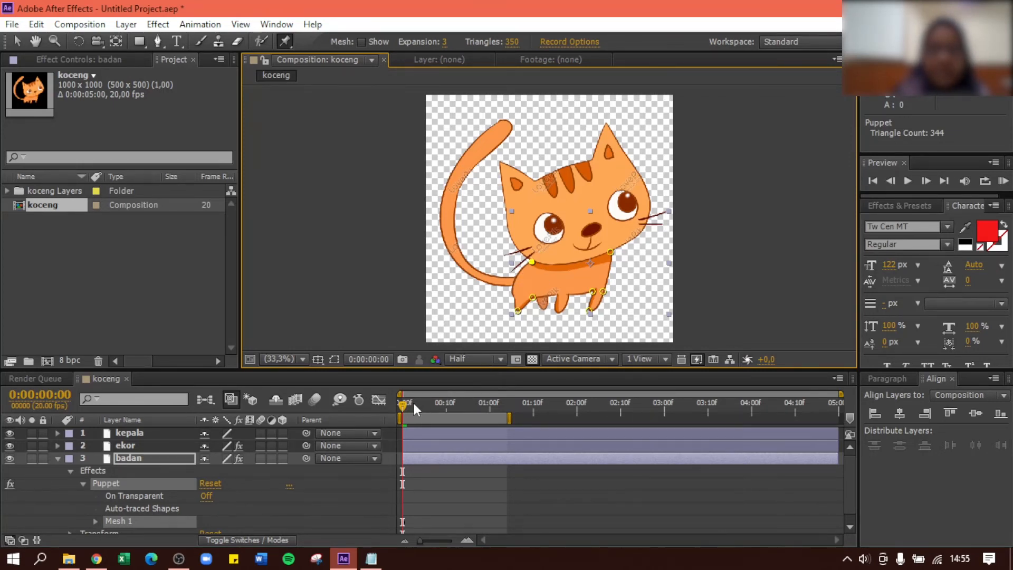
At 0:00:00:10, shift the badan layer's front-paw and hind-paw pins slightly toward the tail, and nudge the front leg's inner pin out and back
{"action": "left_click_drag", "start_coordinate": [402, 406], "coordinate": [443, 404]}
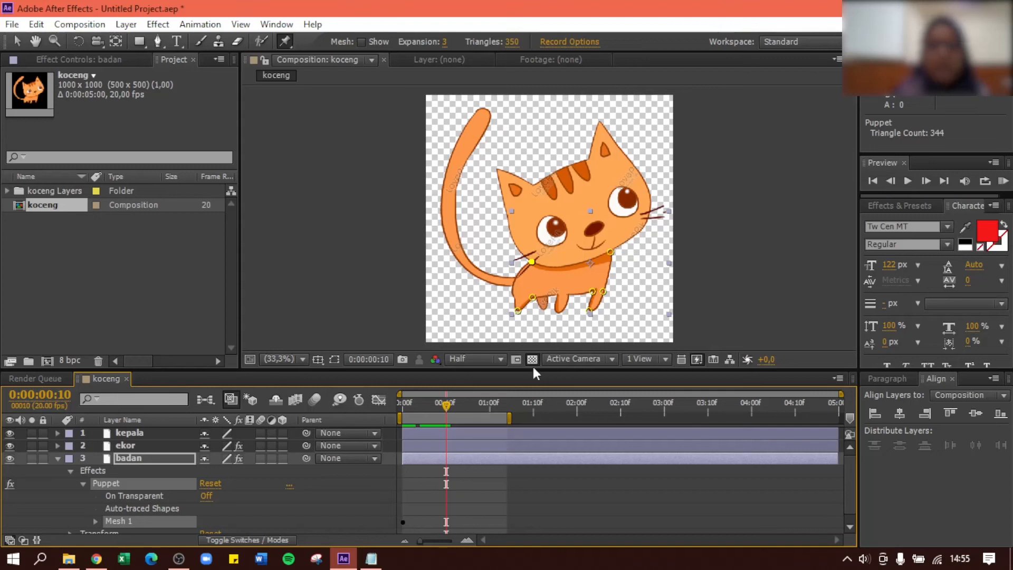
{"action": "left_click", "coordinate": [589, 311]}
{"action": "left_click_drag", "start_coordinate": [587, 311], "coordinate": [585, 312]}
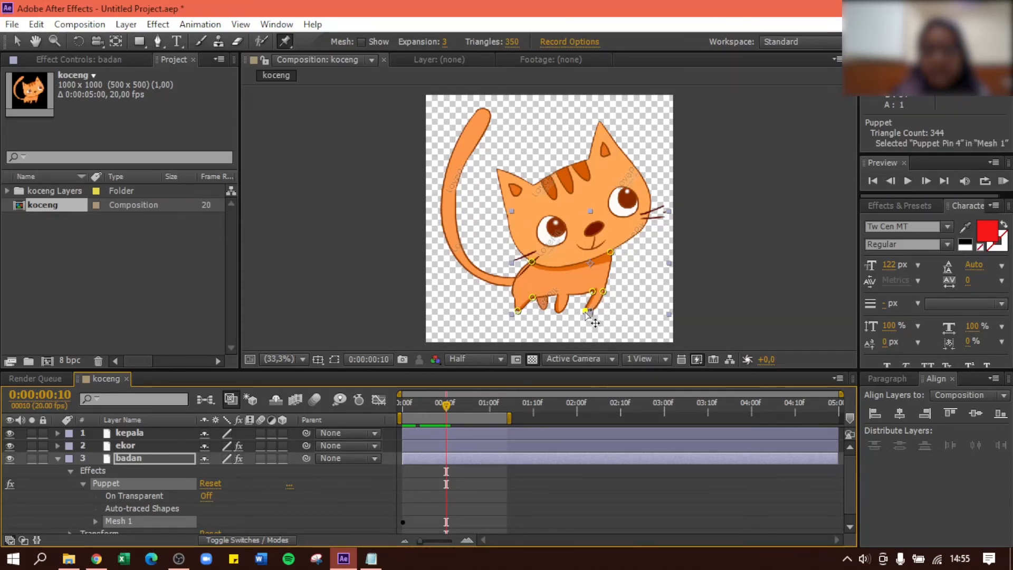
{"action": "left_click", "coordinate": [518, 311]}
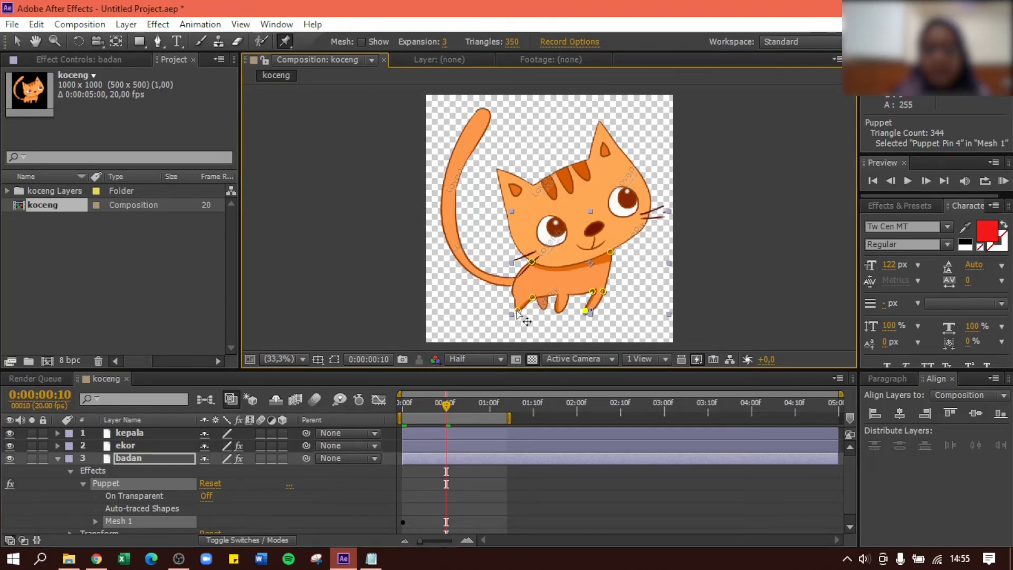
{"action": "left_click_drag", "start_coordinate": [519, 312], "coordinate": [509, 310]}
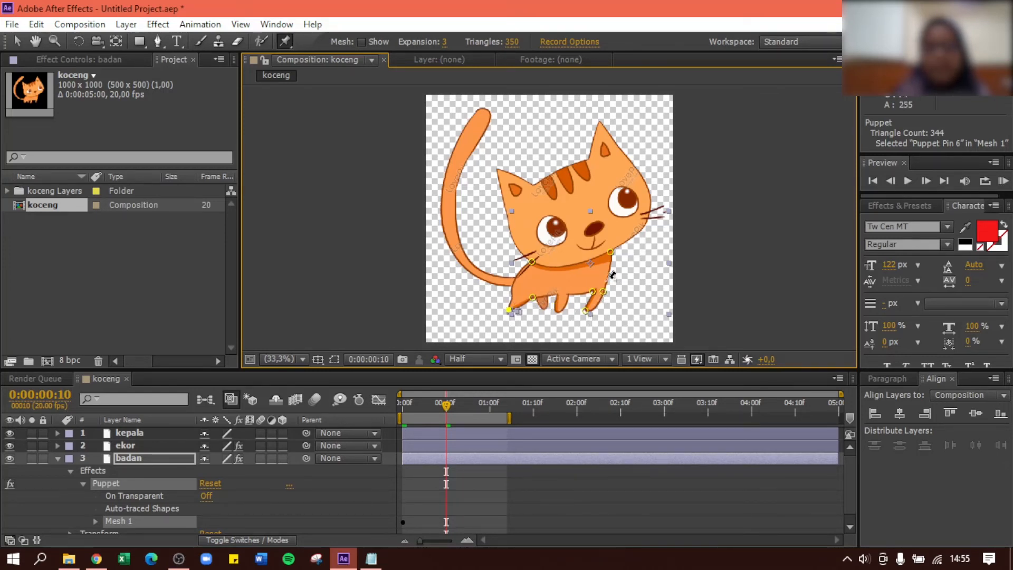
{"action": "left_click_drag", "start_coordinate": [593, 291], "coordinate": [596, 293]}
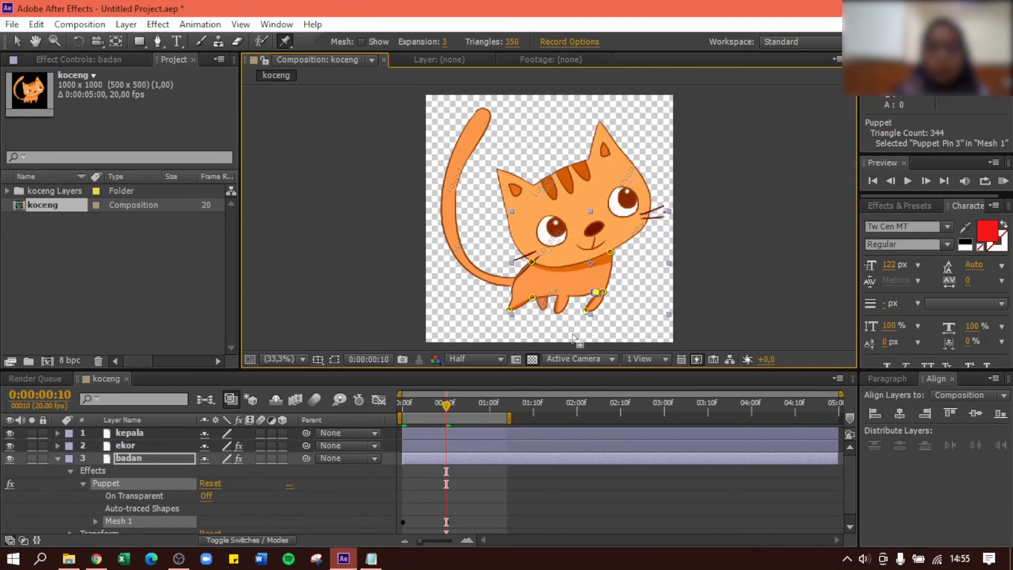
{"action": "left_click_drag", "start_coordinate": [595, 292], "coordinate": [592, 292]}
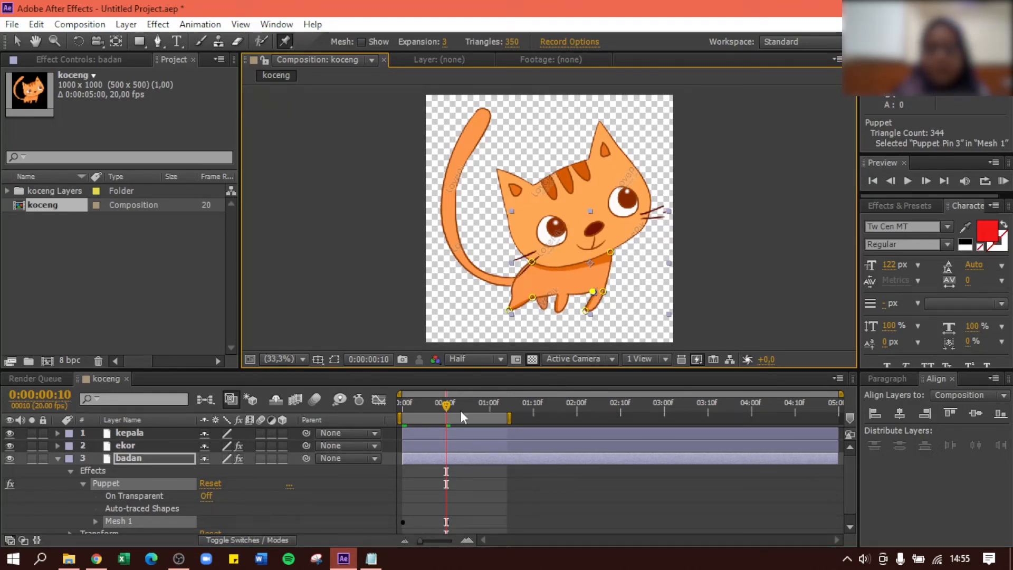
Move the current time to 0:00:01:00 and expand the badan layer's Mesh 1 and its Deform group to list the puppet pins
{"action": "left_click_drag", "start_coordinate": [447, 407], "coordinate": [492, 416]}
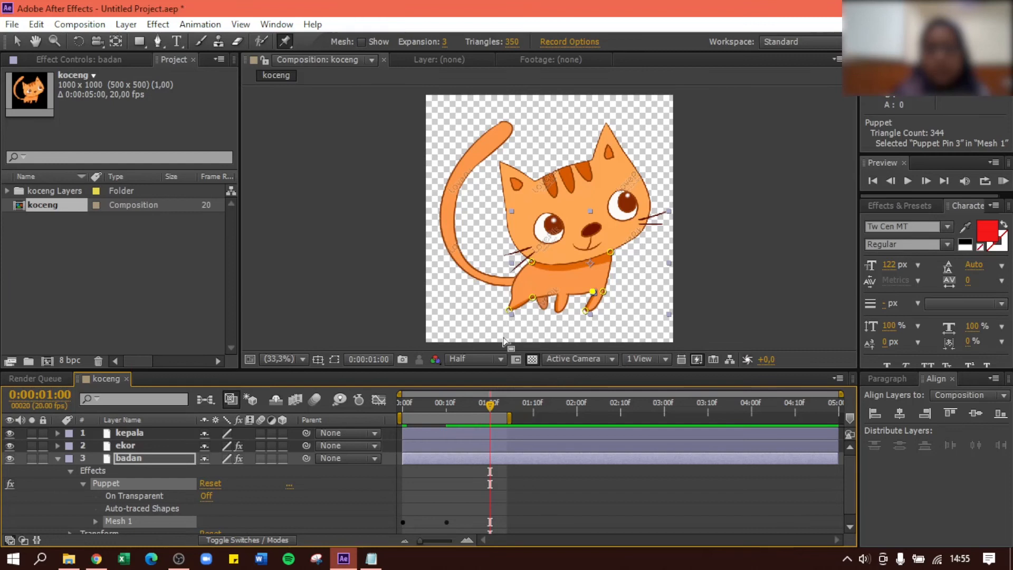
{"action": "scroll", "coordinate": [341, 489], "scroll_direction": "down", "scroll_amount": 1}
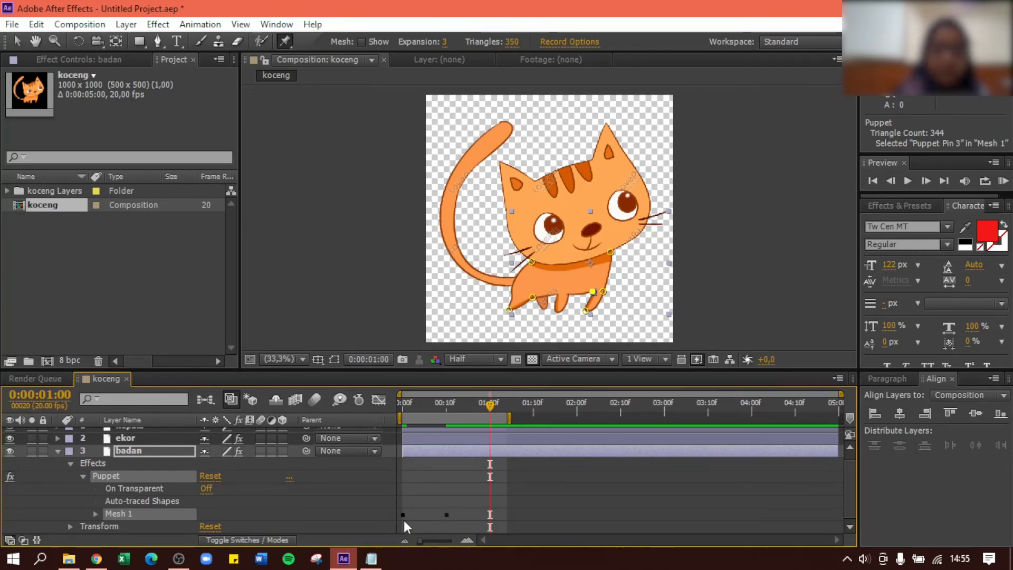
{"action": "left_click", "coordinate": [96, 514]}
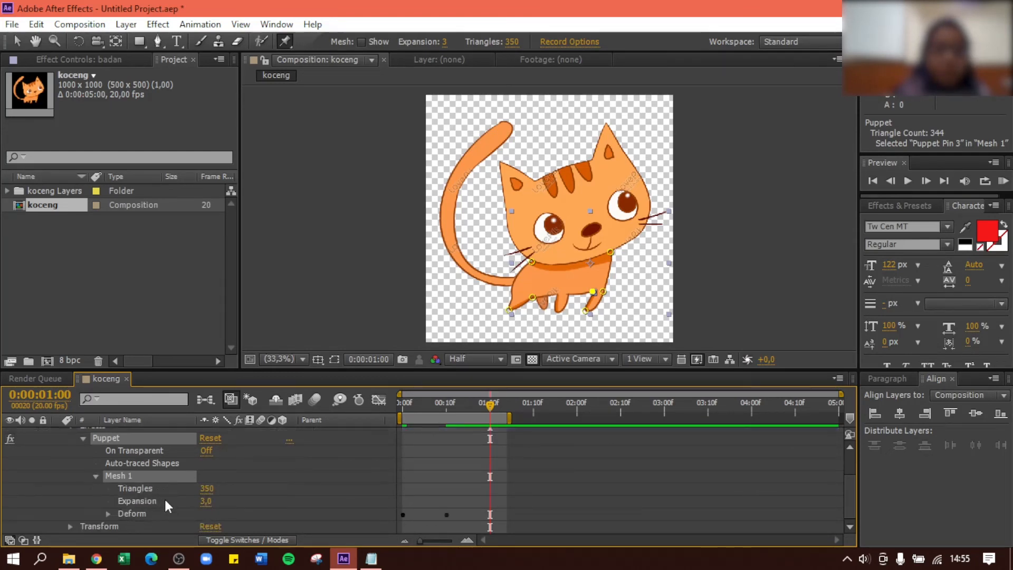
{"action": "left_click", "coordinate": [108, 514]}
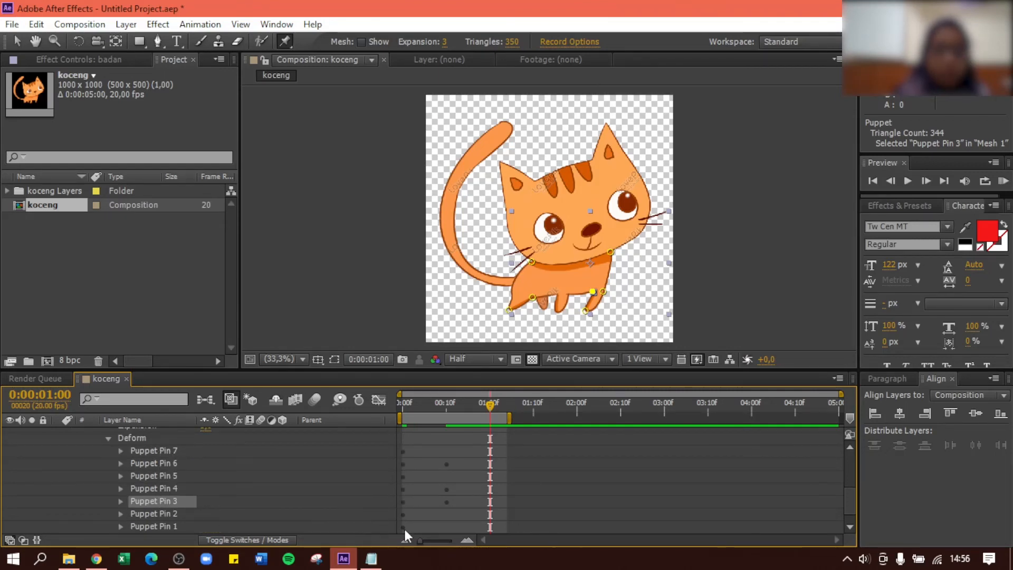
{"action": "scroll", "coordinate": [398, 510], "scroll_direction": "down", "scroll_amount": 1}
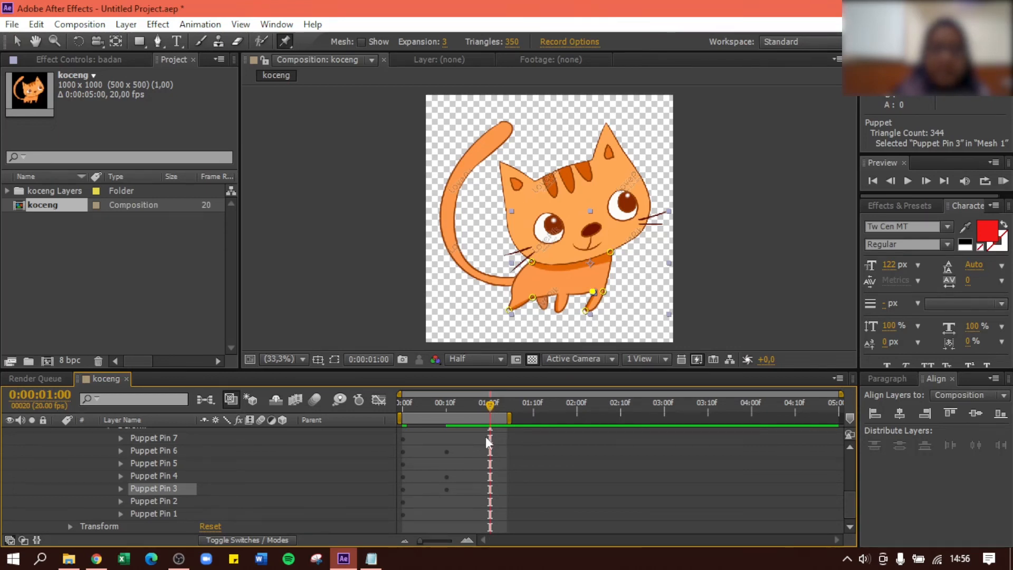
Reveal the Position keyframes of Puppet Pins 7 through 1 on the badan layer
{"action": "left_click", "coordinate": [120, 438]}
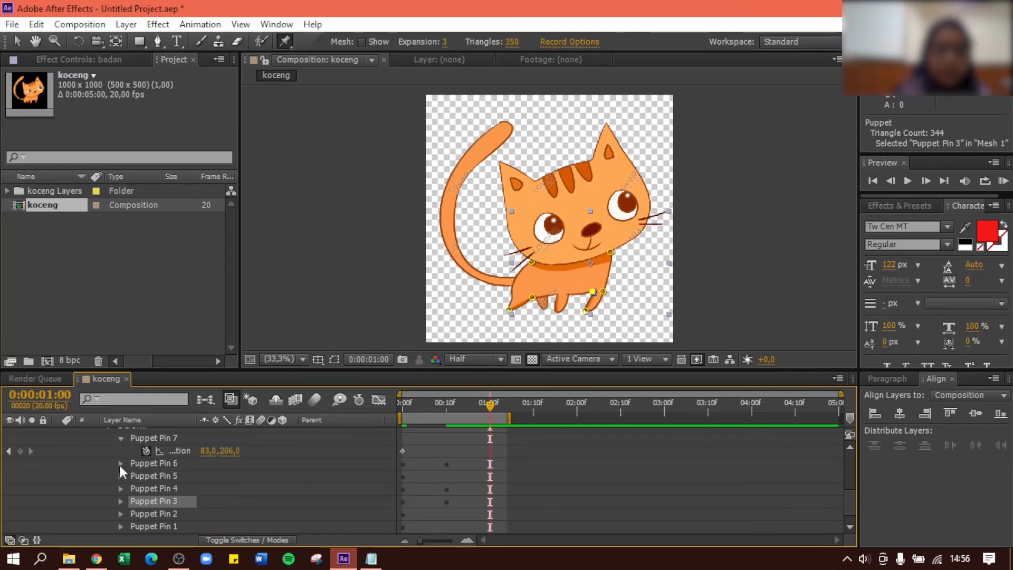
{"action": "left_click", "coordinate": [119, 465]}
{"action": "left_click", "coordinate": [120, 487]}
{"action": "scroll", "coordinate": [121, 487], "scroll_direction": "down", "scroll_amount": 1}
{"action": "left_click", "coordinate": [120, 475]}
{"action": "left_click", "coordinate": [119, 501]}
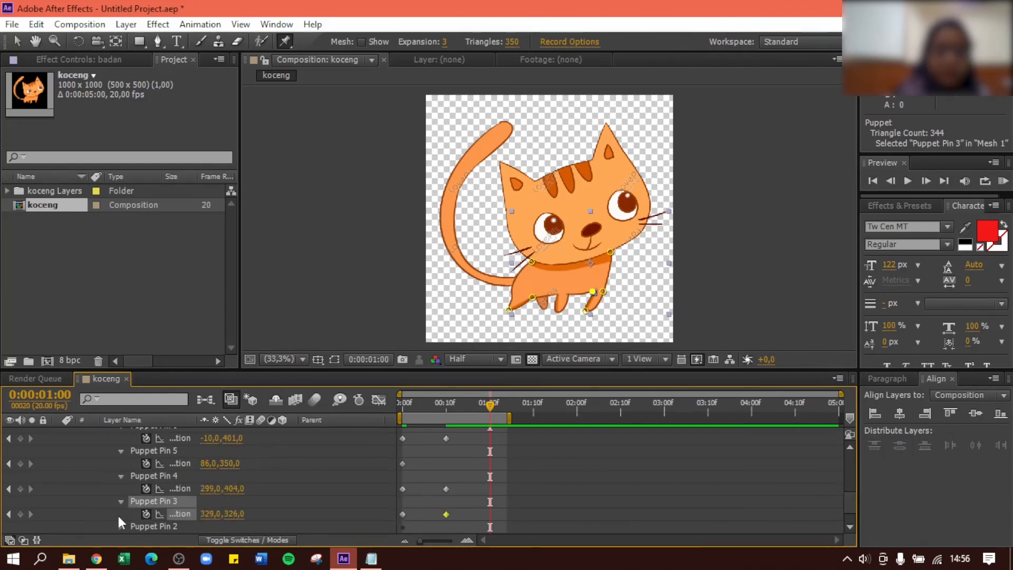
{"action": "scroll", "coordinate": [117, 514], "scroll_direction": "down", "scroll_amount": 1}
{"action": "left_click", "coordinate": [121, 500]}
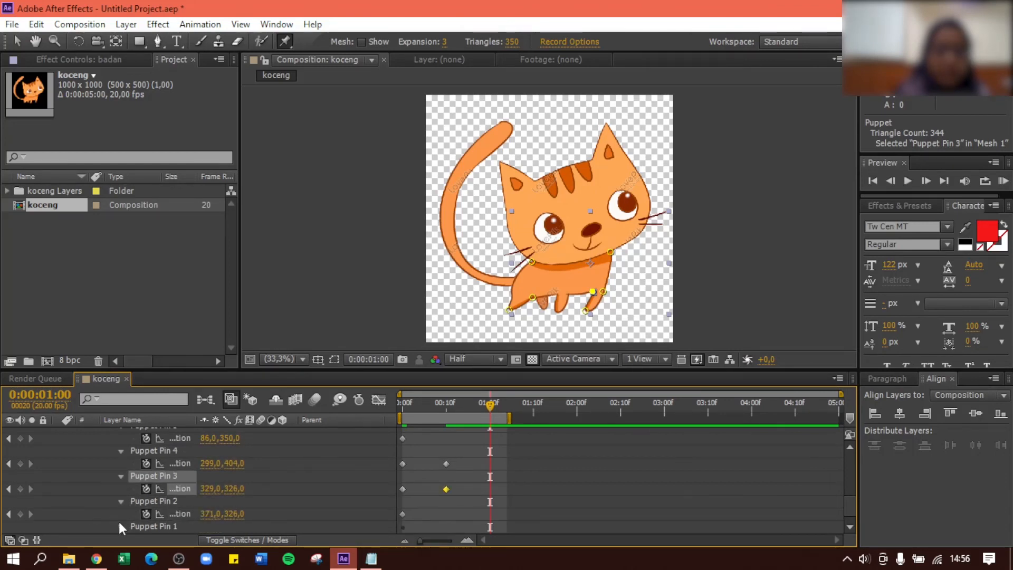
{"action": "scroll", "coordinate": [119, 514], "scroll_direction": "down", "scroll_amount": 1}
{"action": "left_click", "coordinate": [120, 513]}
{"action": "scroll", "coordinate": [388, 511], "scroll_direction": "down", "scroll_amount": 1}
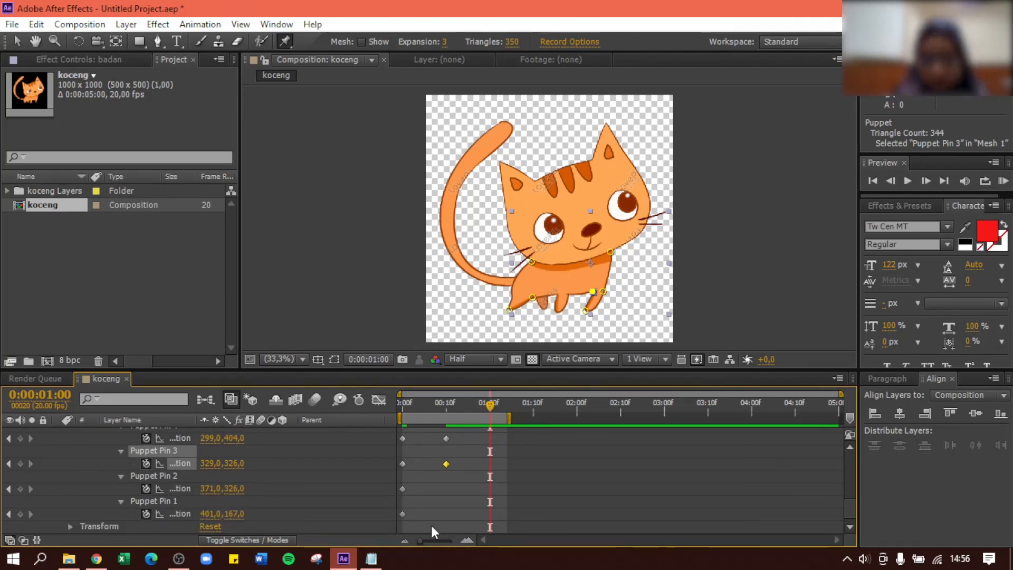
Copy all seven badan pins' Position keyframes from 0:00:00:00, paste them at 0:00:01:00, and preview the animation
{"action": "left_click_drag", "start_coordinate": [412, 514], "coordinate": [395, 497]}
{"action": "key", "text": "ctrl+c"}
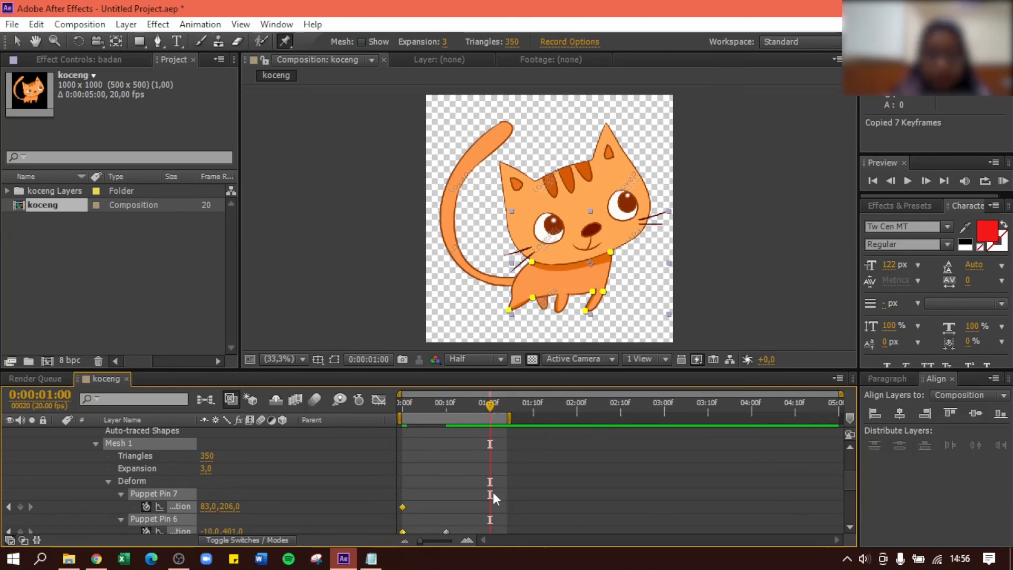
{"action": "scroll", "coordinate": [516, 493], "scroll_direction": "down", "scroll_amount": 3}
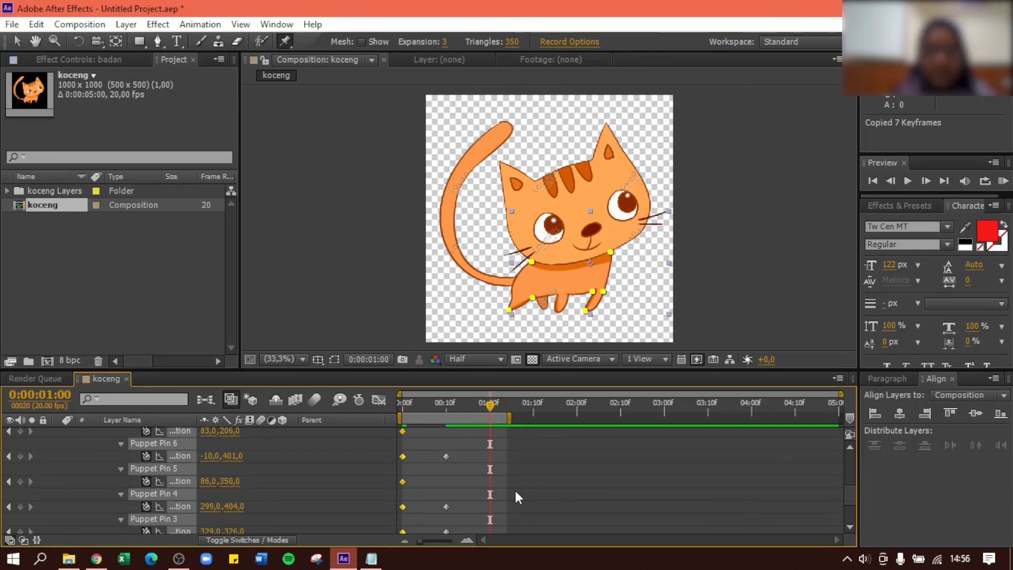
{"action": "key", "text": "ctrl+v"}
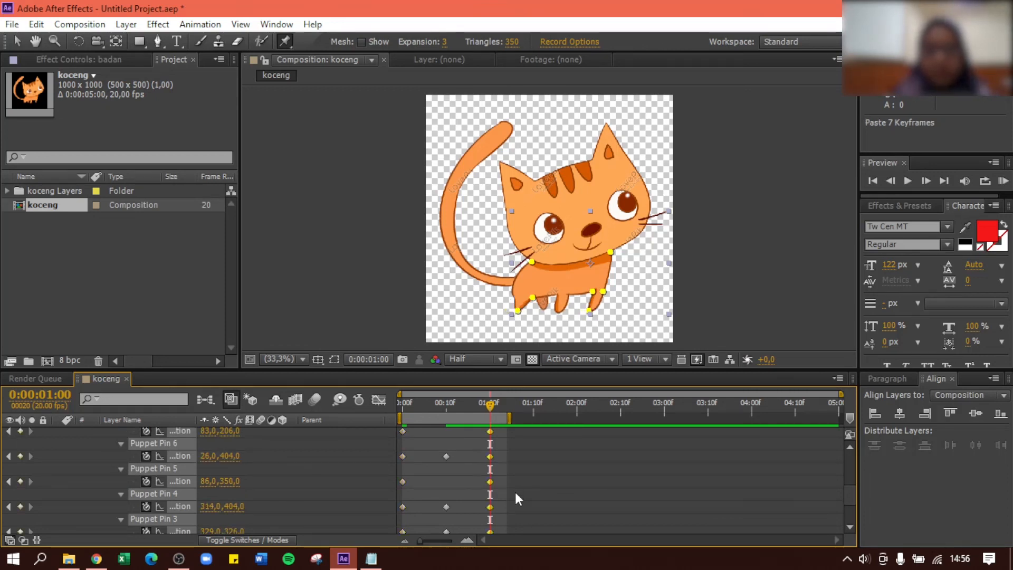
{"action": "key", "text": "space"}
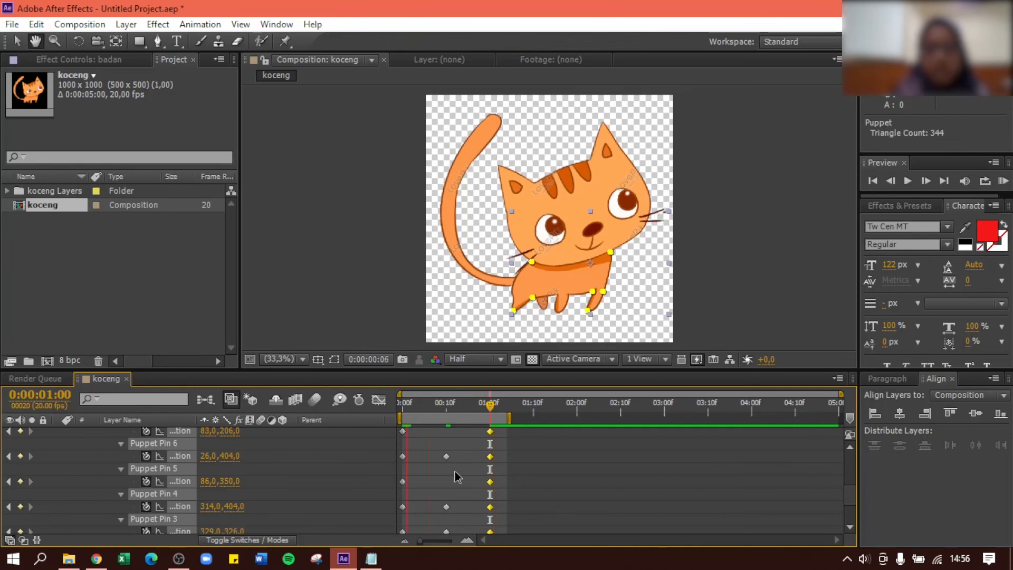